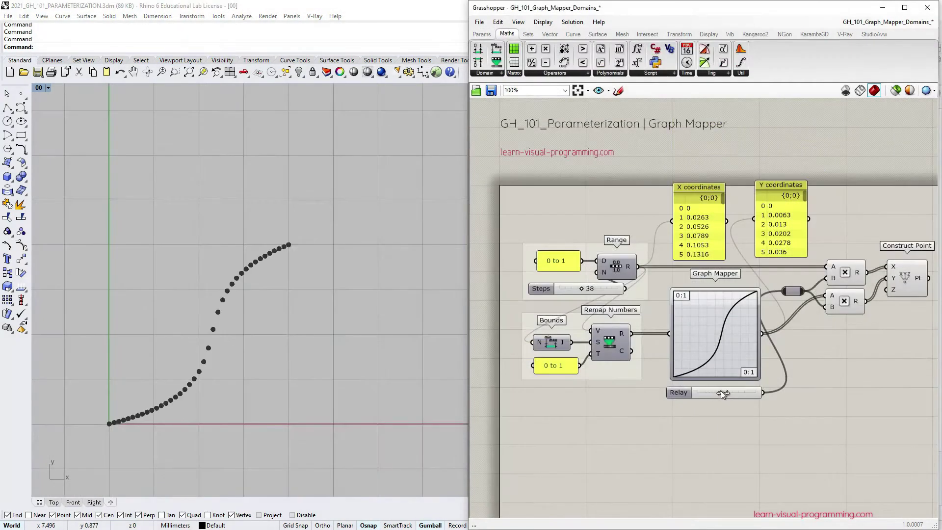
During the intro, change a slider value and raise a surface control point to reshape the wave grid
drag(720, 390, 755, 405)
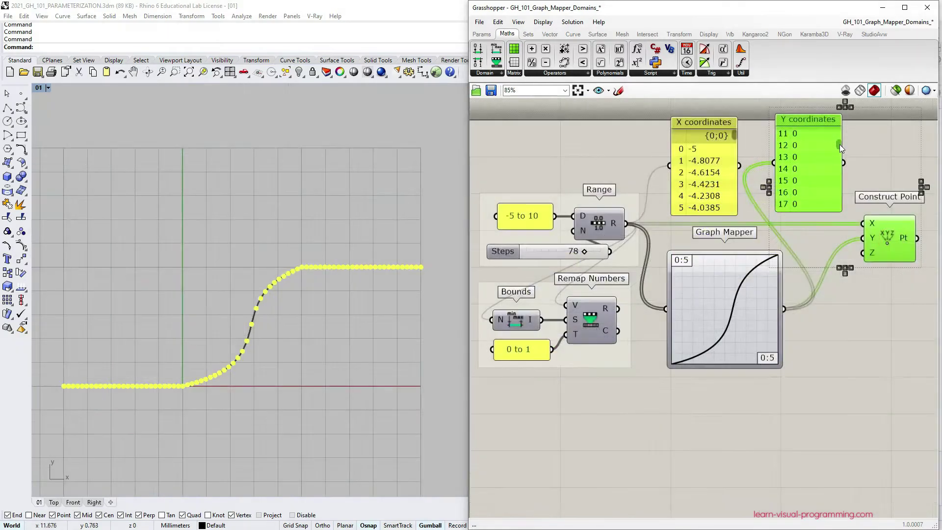
scroll(838, 165, down, 3)
scroll(838, 165, down, 3)
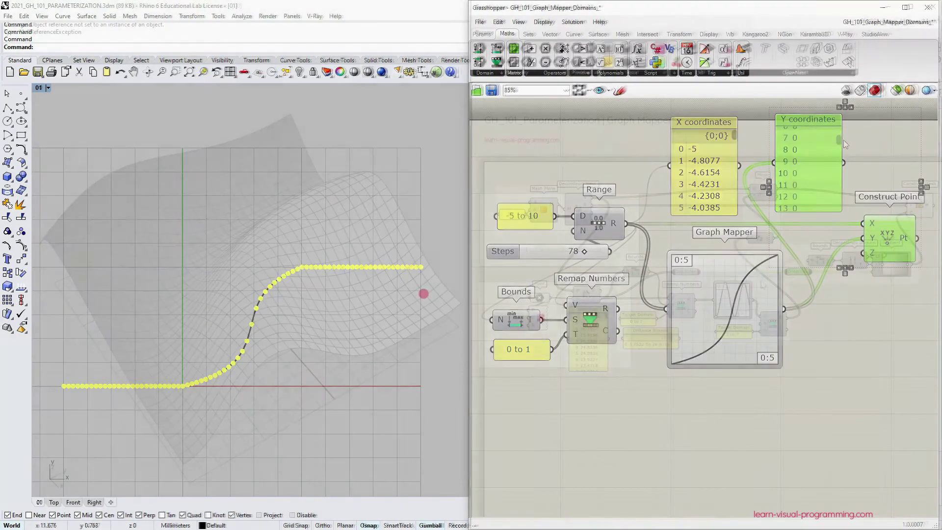
click(424, 294)
mouse_move(438, 283)
mouse_down()
mouse_move(238, 362)
mouse_move(434, 282)
mouse_up()
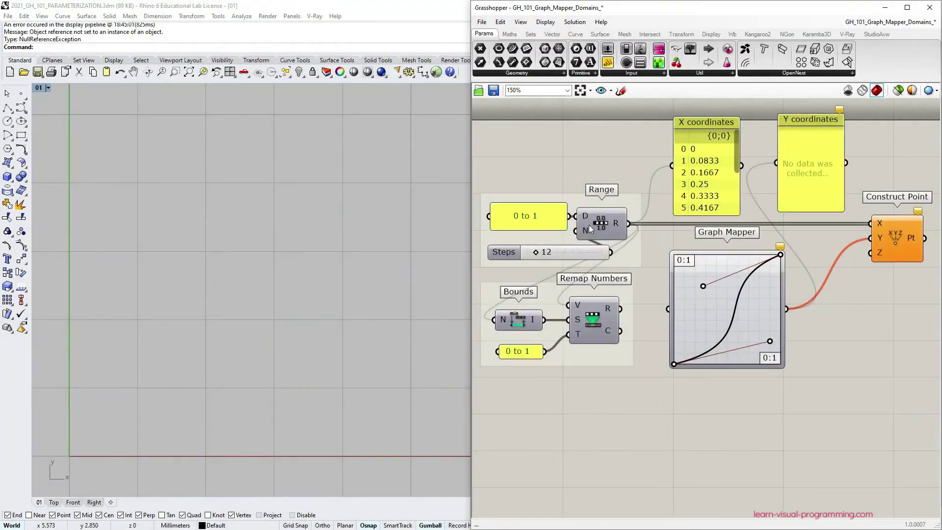
Highlight the Range component and the X coordinates panel in the starting definition
click(590, 230)
click(656, 172)
click(729, 144)
mouse_move(736, 144)
mouse_down()
mouse_move(738, 169)
mouse_move(745, 136)
mouse_move(758, 195)
mouse_move(746, 133)
mouse_up()
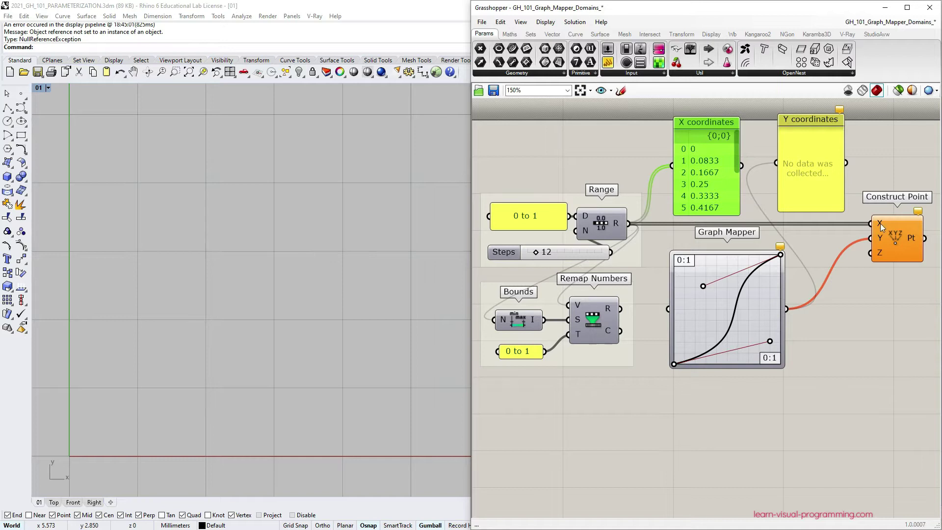
click(907, 331)
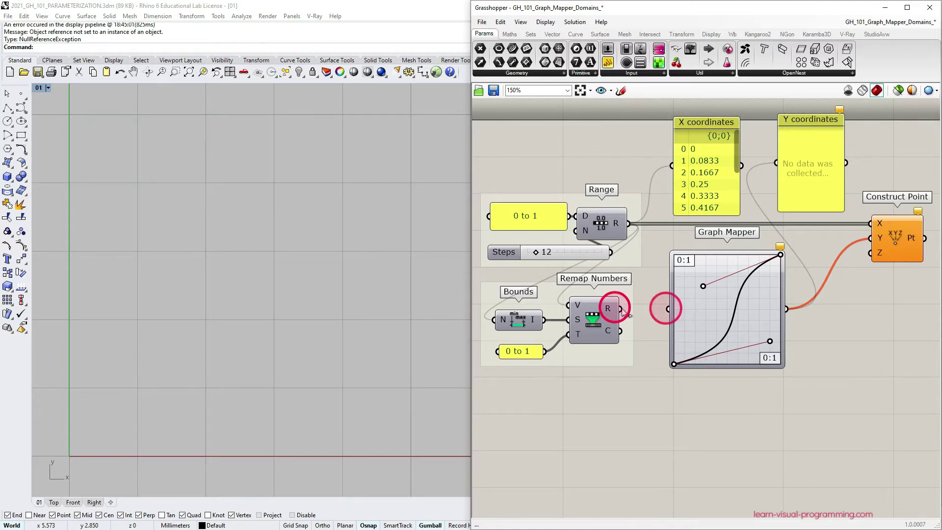
Wire Remap Numbers' R output into the Graph Mapper and set Steps to 11
drag(621, 309, 667, 309)
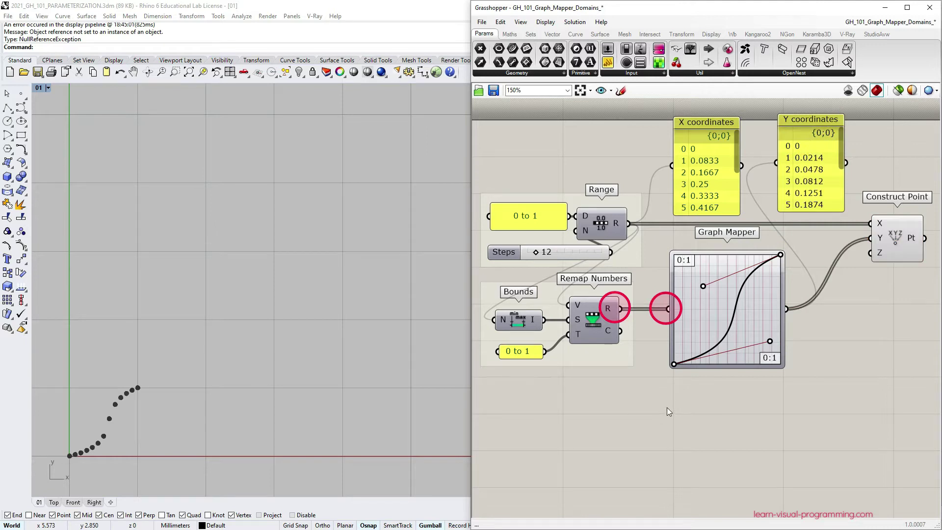
scroll(757, 395, up, 3)
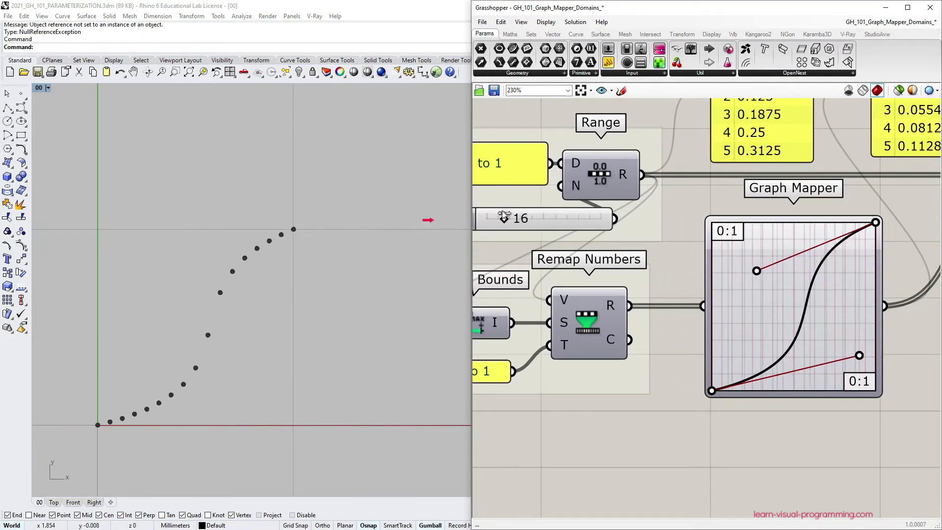
drag(504, 216, 515, 216)
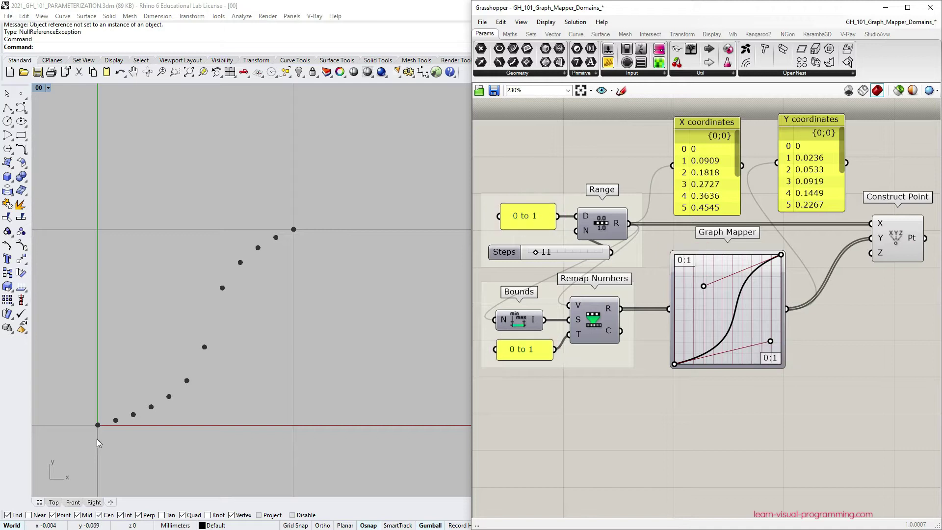
key(F10)
double_click(524, 349)
click(475, 299)
key(BackSpace)
text(1 to 1)
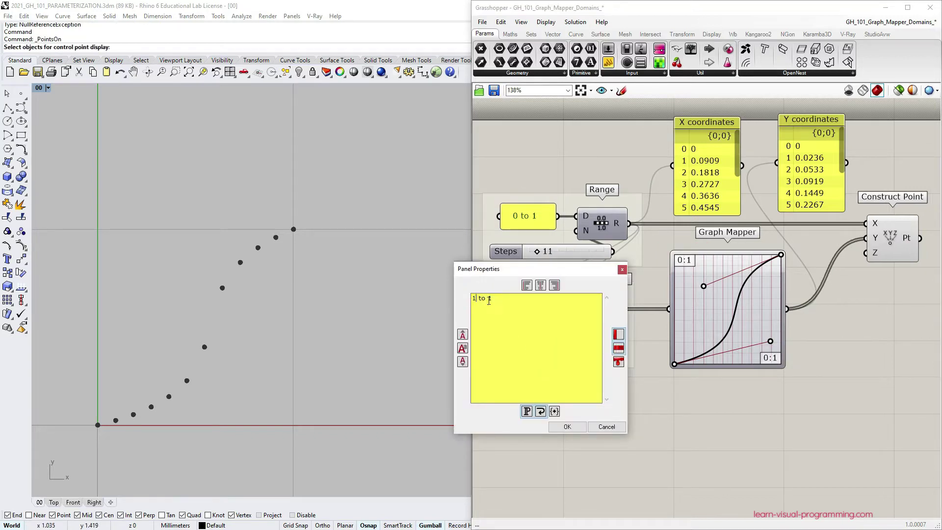
double_click(489, 299)
text(0)
click(567, 427)
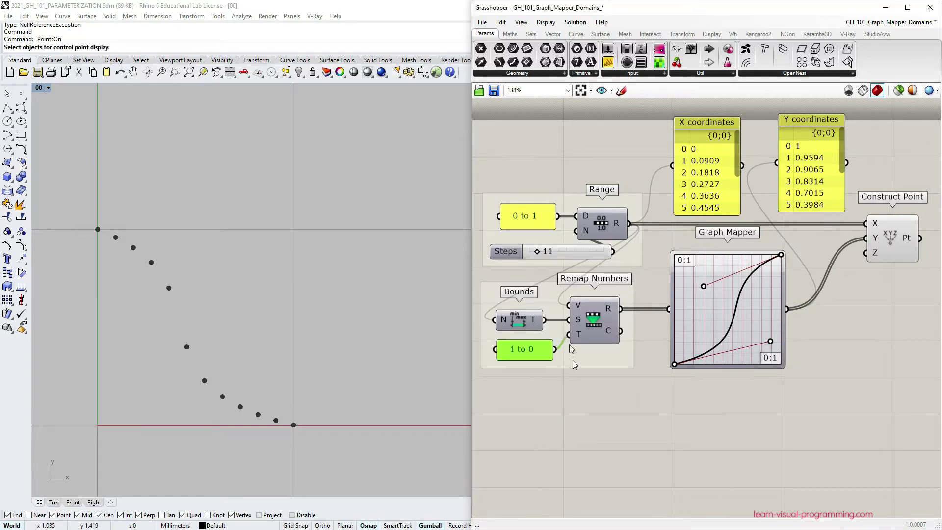
double_click(525, 349)
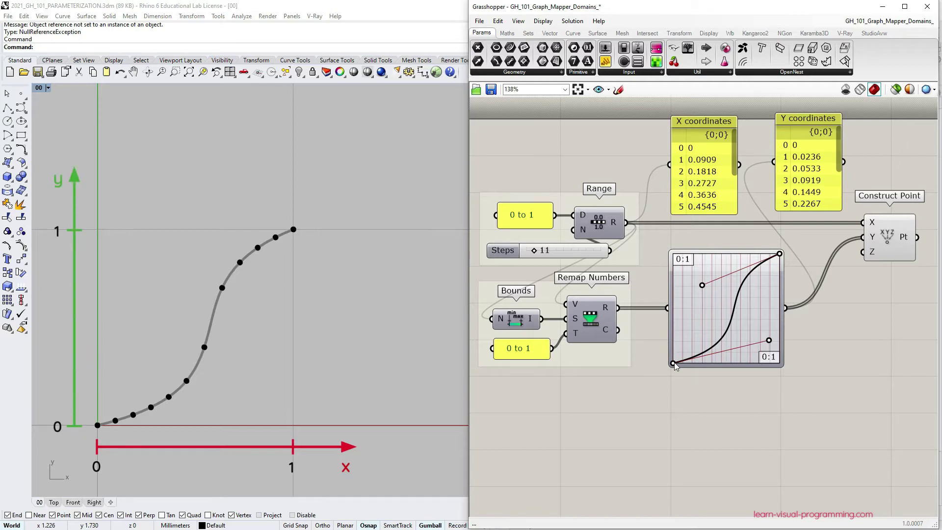
mouse_move(675, 364)
mouse_down()
mouse_move(673, 333)
mouse_move(673, 364)
mouse_up()
drag(838, 132, 839, 192)
drag(779, 255, 773, 297)
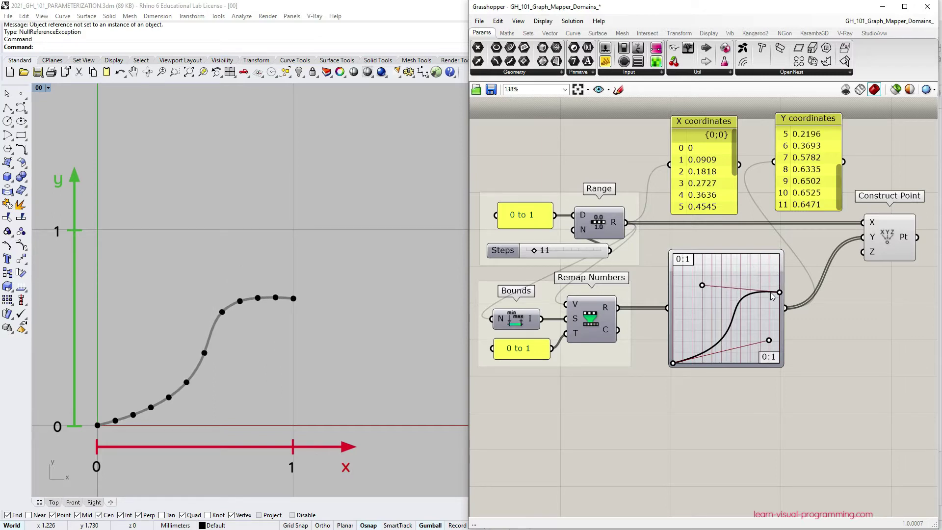
drag(775, 295, 792, 250)
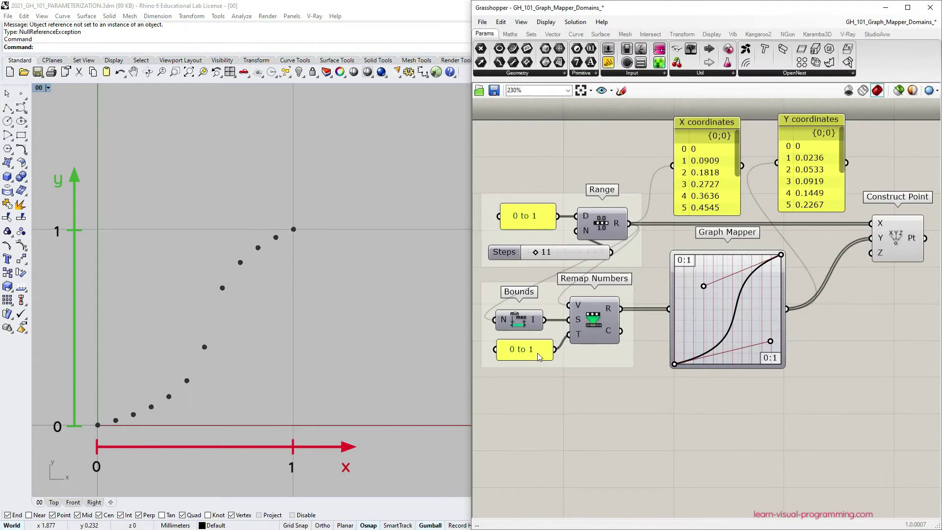
Change the lower domain panel from 0 to 1 to 2 to 8
double_click(538, 357)
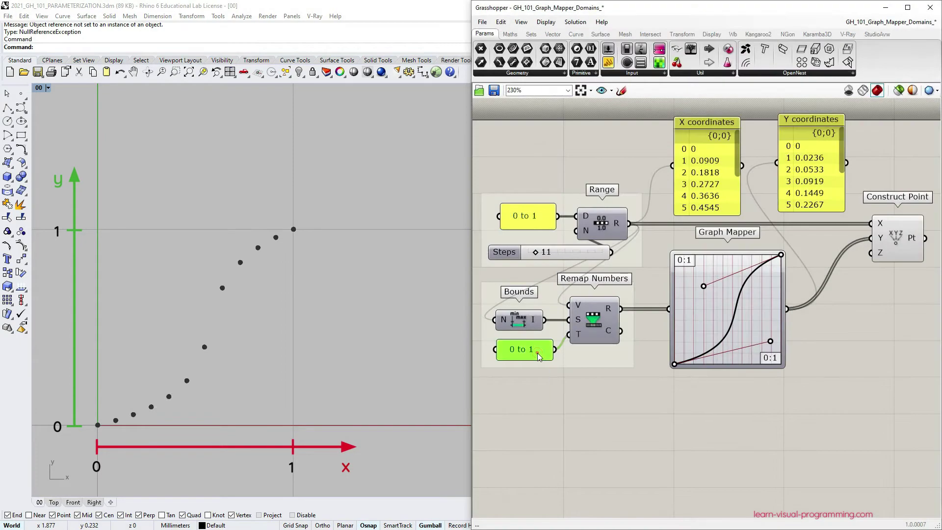
click(472, 302)
double_click(471, 302)
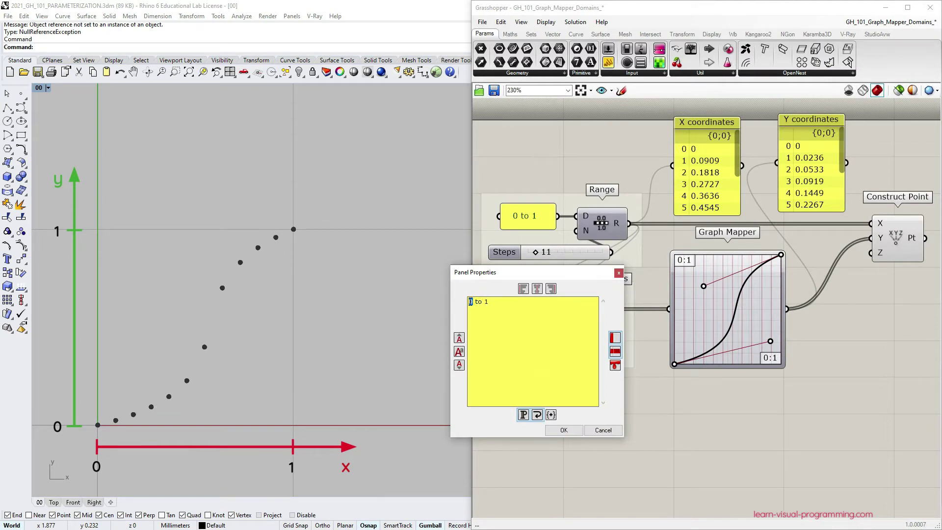
text(2)
double_click(488, 302)
text(8)
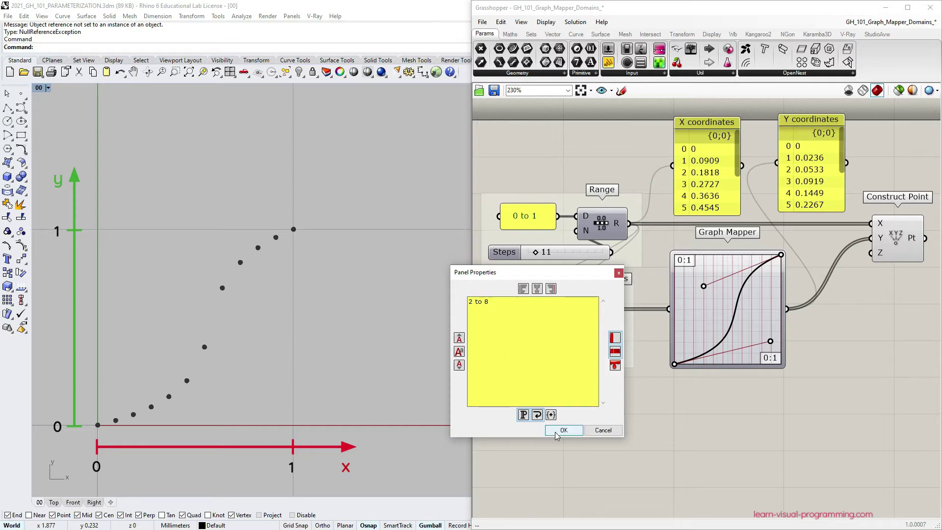
click(563, 430)
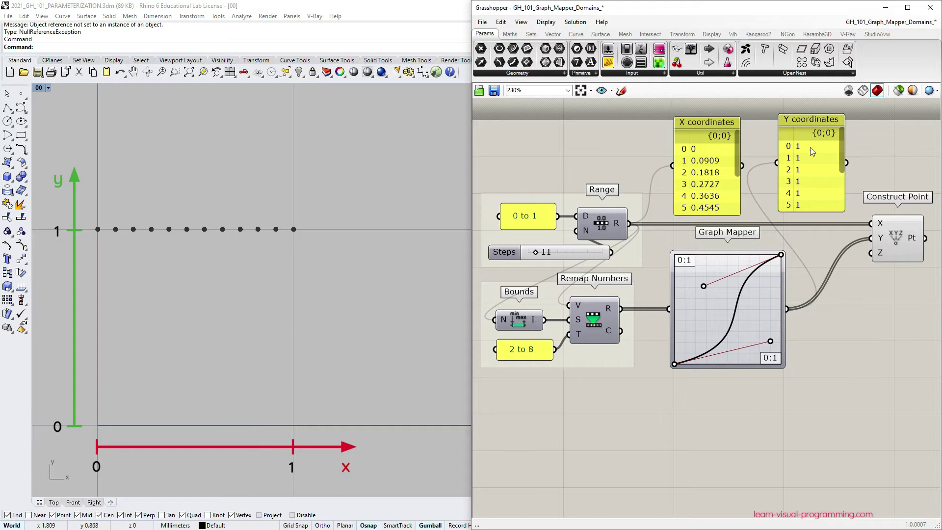
Lock the Graph Mapper against editing
scroll(844, 185, down, 2)
scroll(852, 171, up, 2)
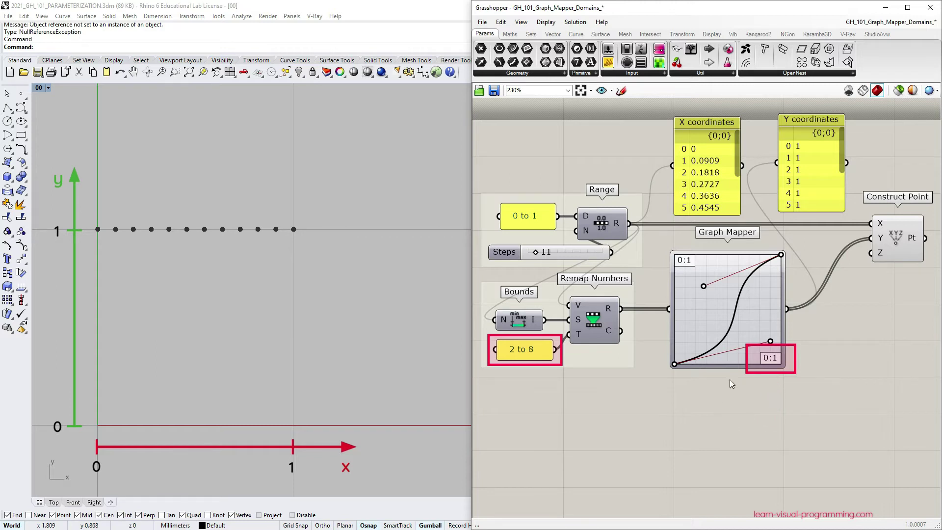
right_click(723, 292)
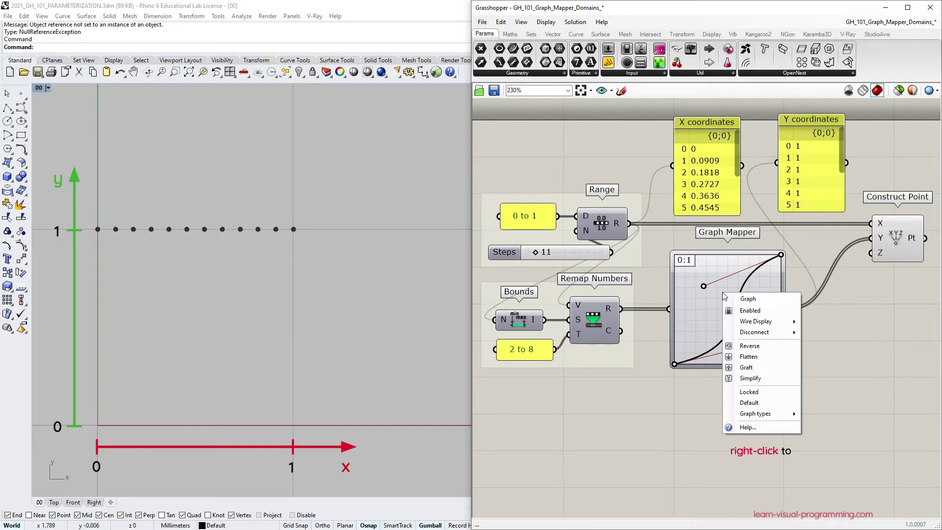
click(758, 393)
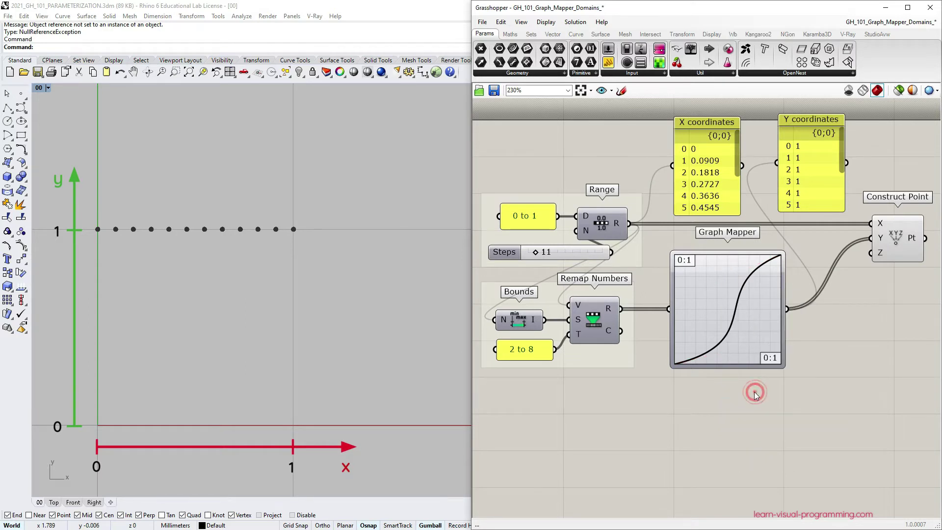
In the Graph Editor, set the Graph Mapper's X[0] to 2 and X[1] to 8
click(726, 297)
double_click(726, 296)
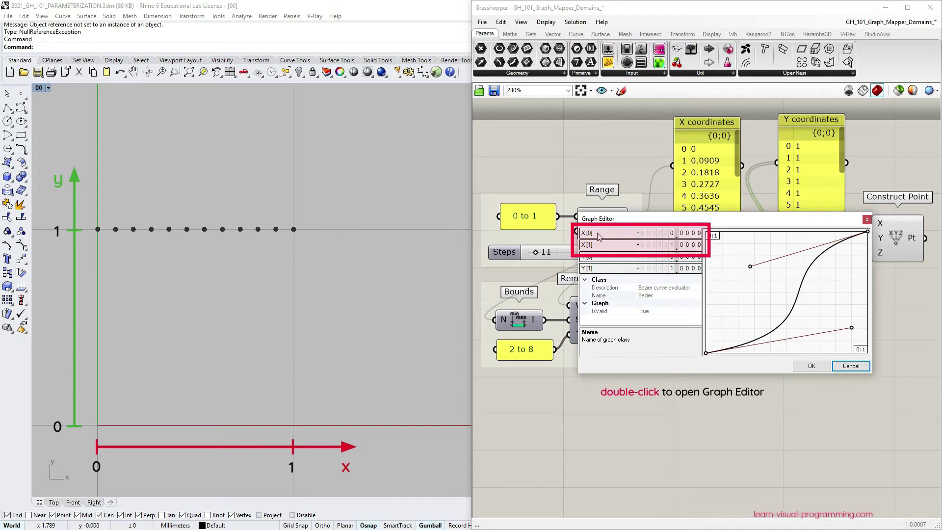
double_click(684, 237)
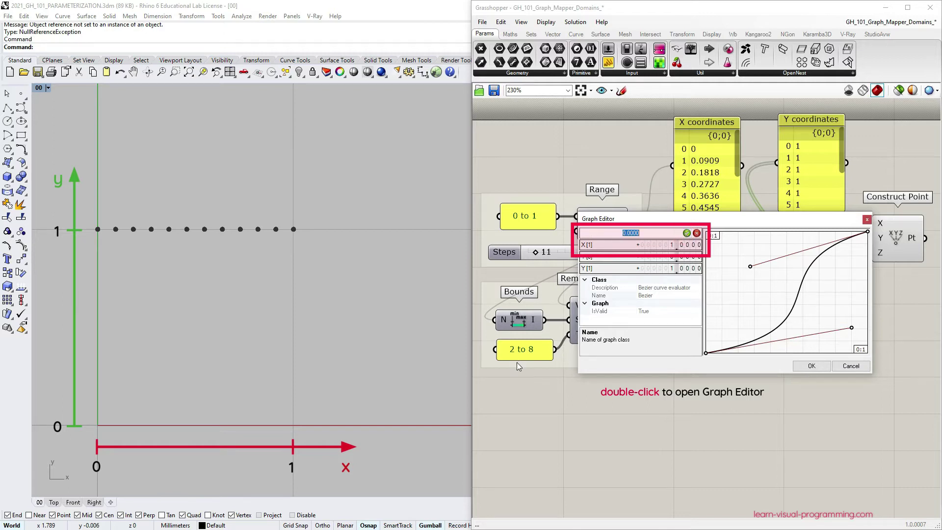
text(2)
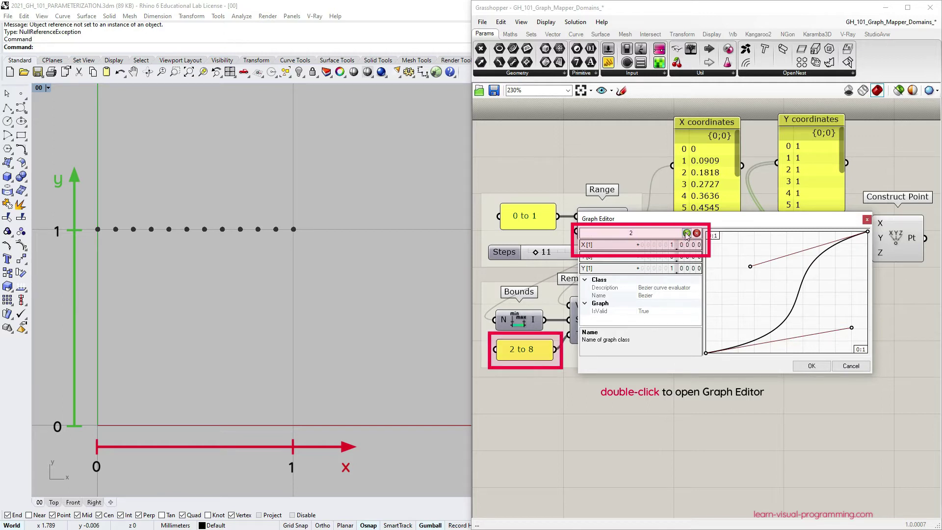
click(687, 233)
double_click(687, 245)
text(8)
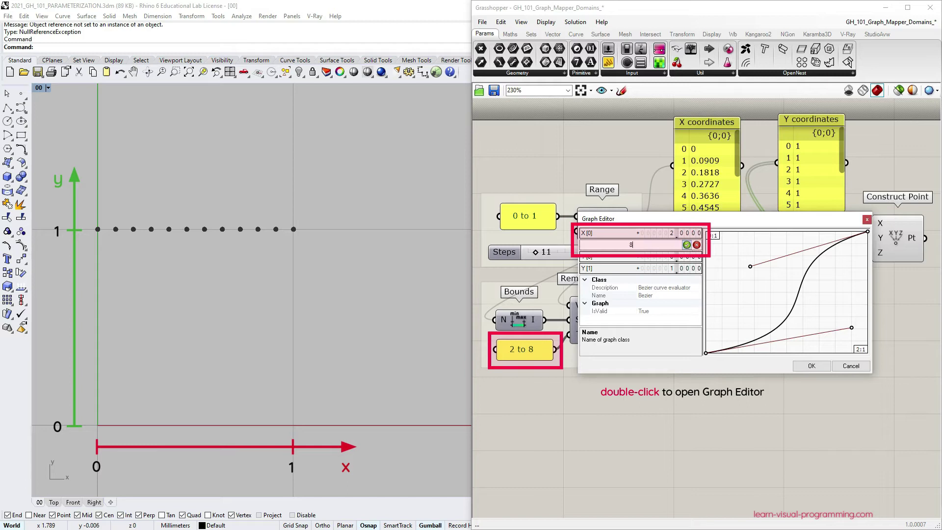
click(687, 245)
click(811, 366)
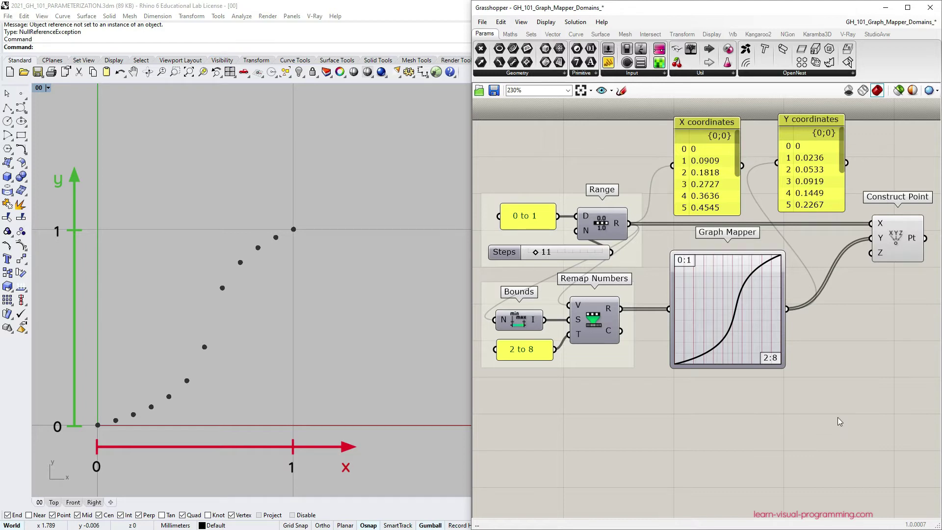
Change the target range panel from 2 to 8 back to 0 to 1
double_click(539, 354)
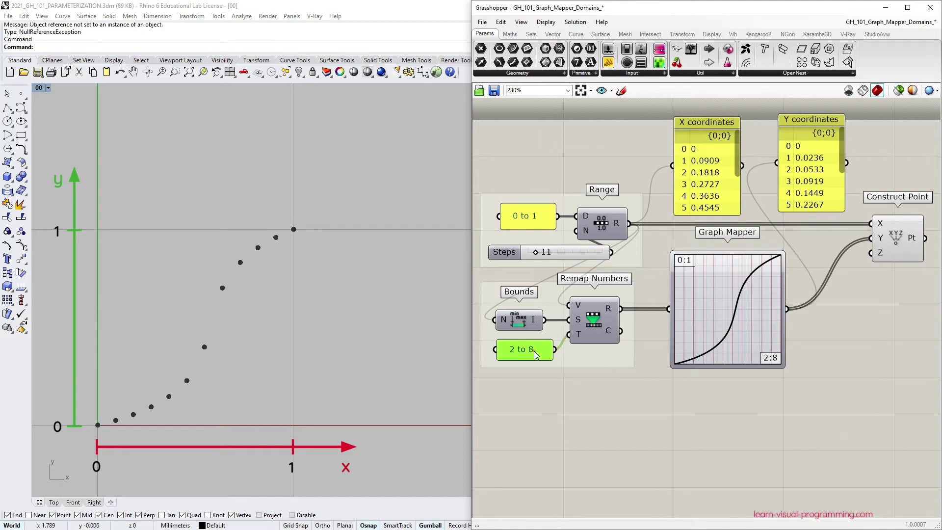
click(467, 300)
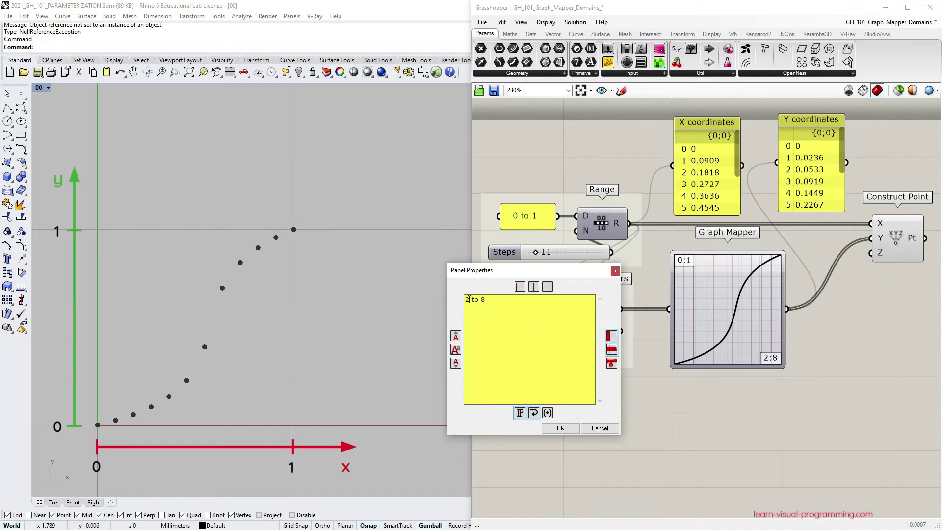
double_click(467, 300)
text(0)
double_click(483, 300)
click(562, 428)
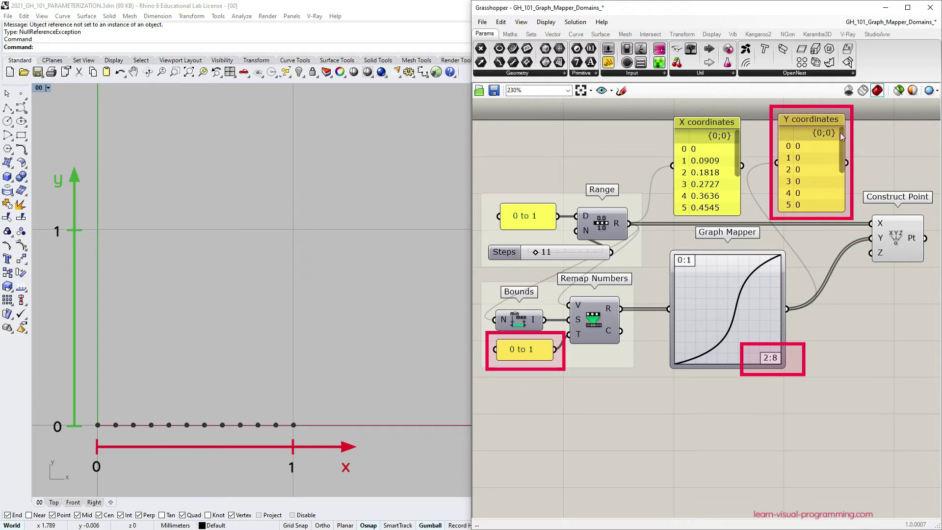
Reset the Graph Mapper's input domain to 0:1 in the Graph Editor
scroll(837, 191, down, 3)
scroll(837, 191, up, 3)
double_click(679, 357)
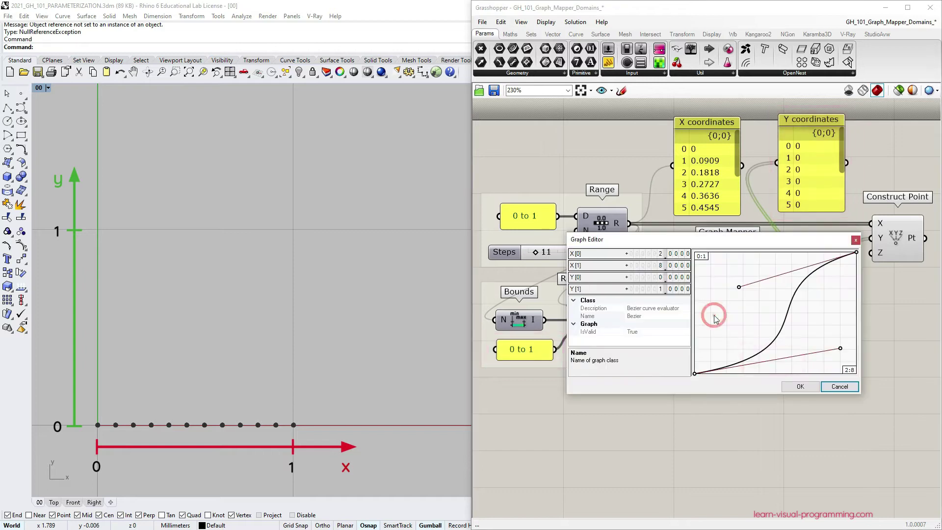
double_click(677, 253)
click(800, 386)
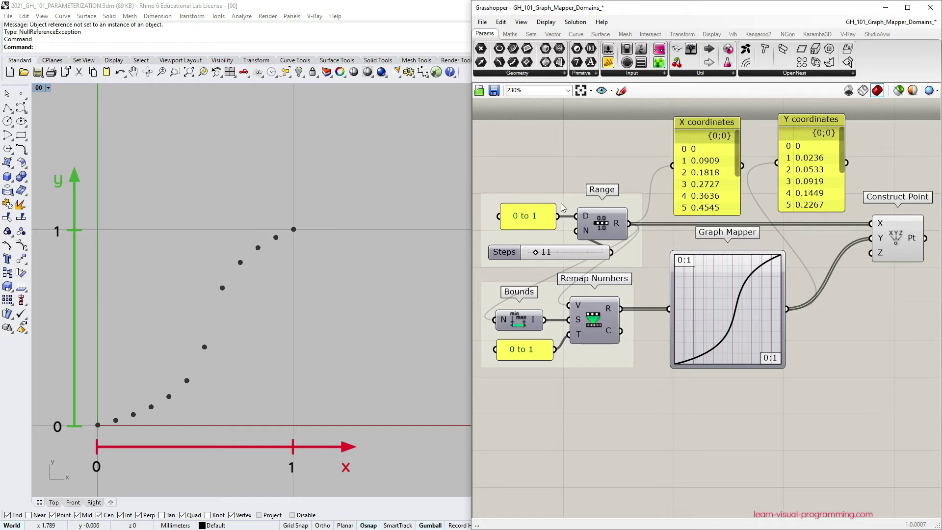
click(537, 221)
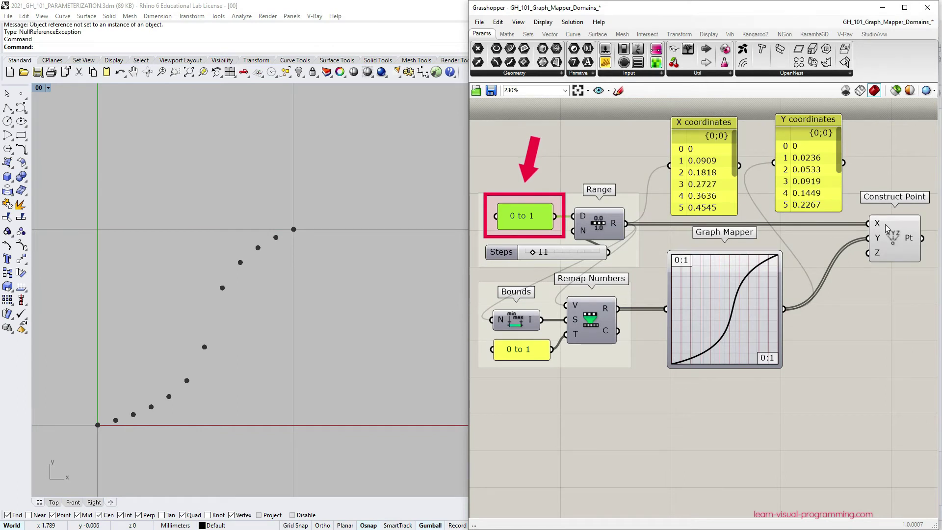
Change the Range domain panel from 0 to 1 to -5 to 5
double_click(521, 216)
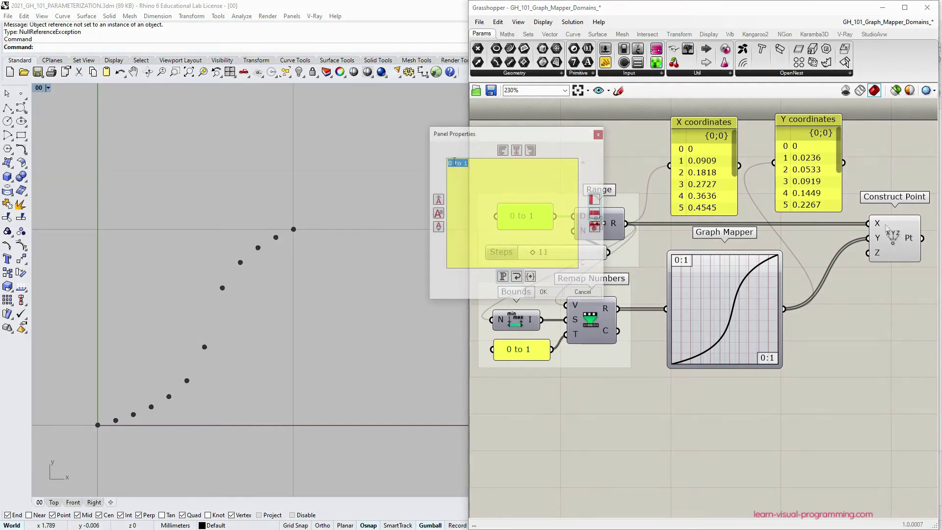
double_click(451, 163)
text(-5)
double_click(468, 163)
text(5)
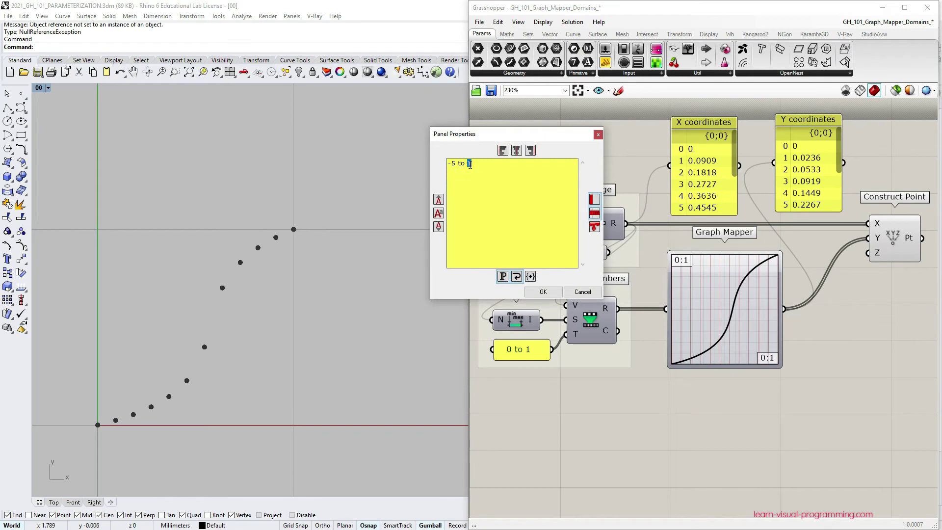
click(543, 292)
Raise the Steps slider from 11 to 38
scroll(211, 264, down, 5)
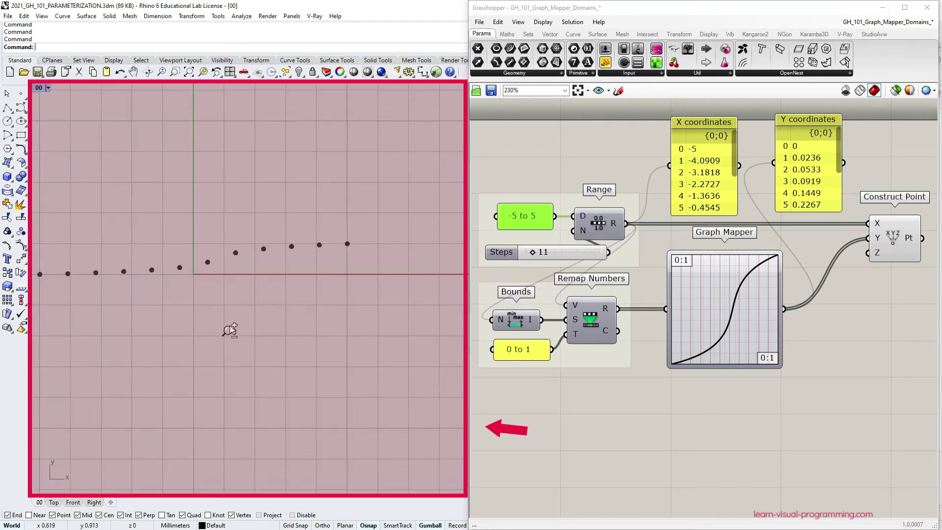
scroll(227, 326, up, 1)
click(533, 256)
mouse_move(532, 254)
mouse_down()
mouse_move(558, 250)
mouse_move(529, 250)
mouse_up()
click(612, 446)
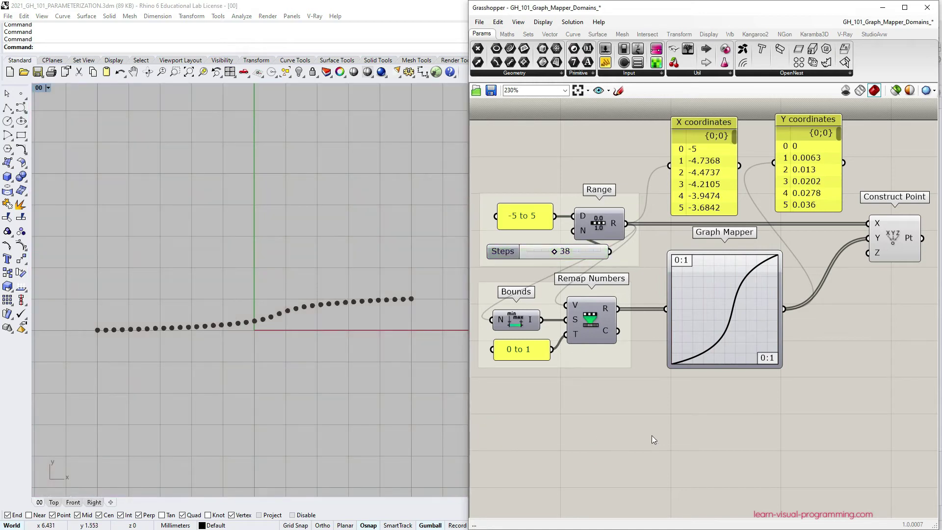
Set the Graph Mapper's Y[0] to -5 and Y[1] to 5, then adjust the Relay multiplier
double_click(702, 290)
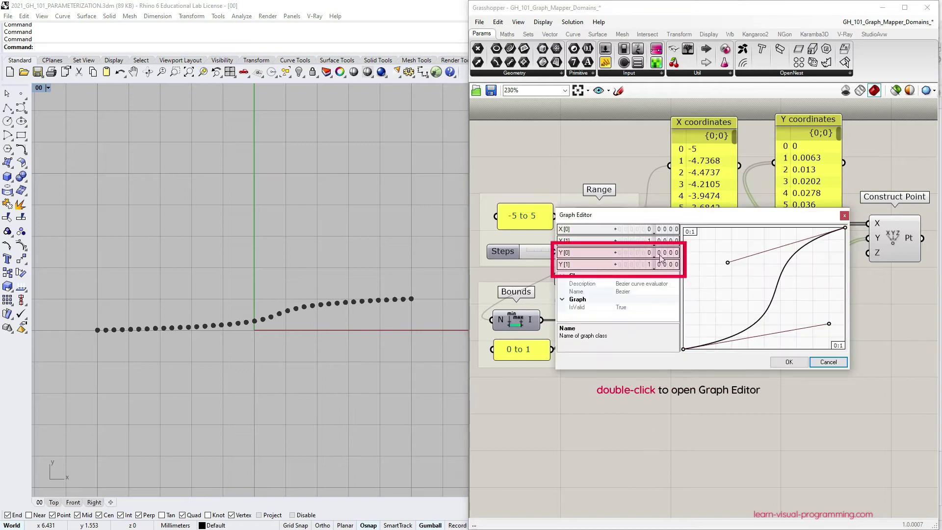
double_click(618, 264)
text(5)
click(664, 265)
double_click(638, 252)
text(-5)
click(664, 253)
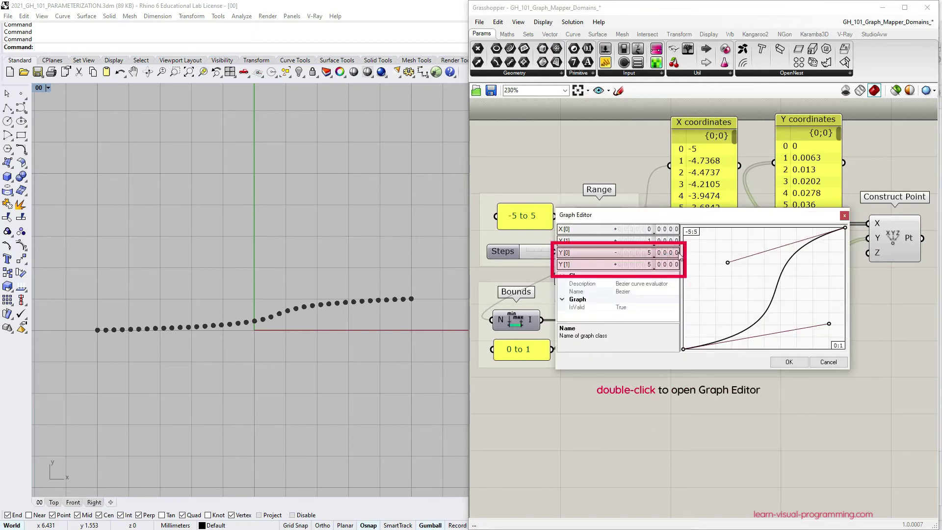
click(789, 361)
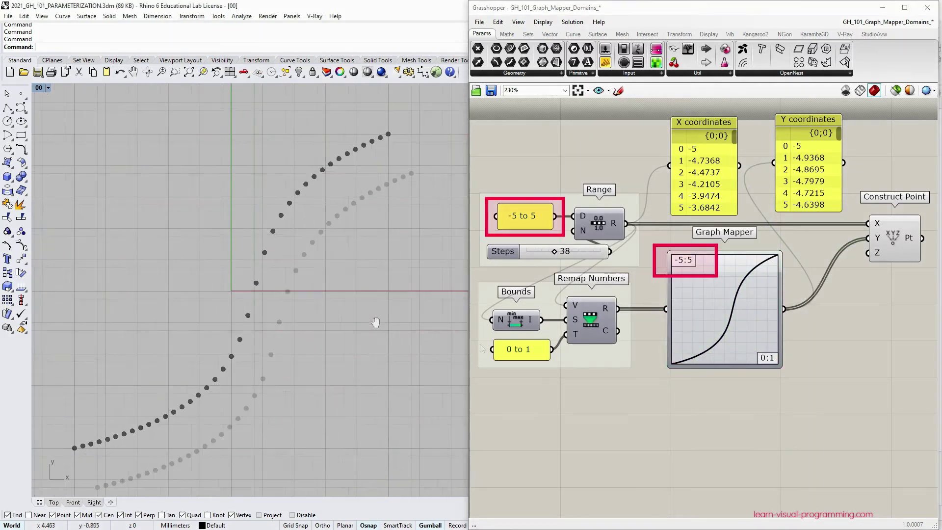
mouse_move(379, 321)
right_down()
mouse_move(393, 337)
mouse_move(374, 326)
mouse_move(384, 322)
right_up()
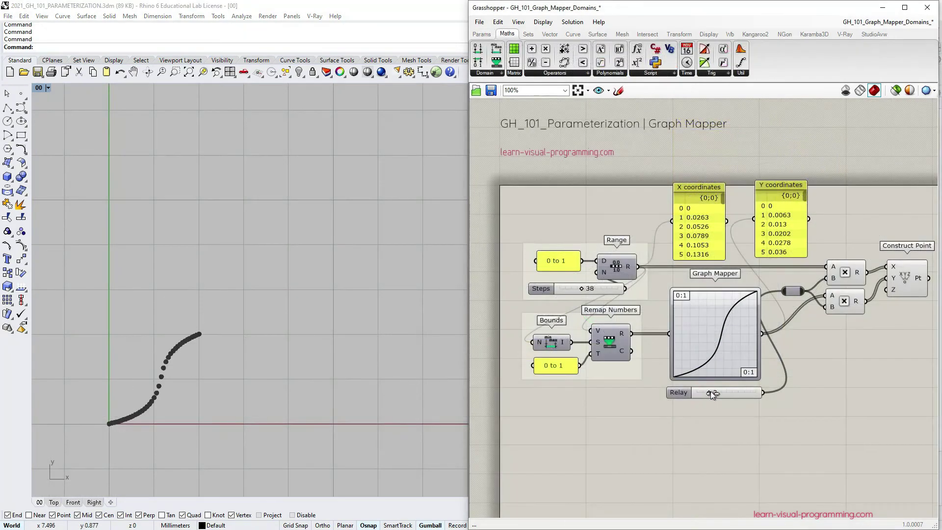
mouse_move(710, 391)
mouse_down()
mouse_move(758, 378)
mouse_move(696, 382)
mouse_move(743, 373)
mouse_move(714, 384)
mouse_up()
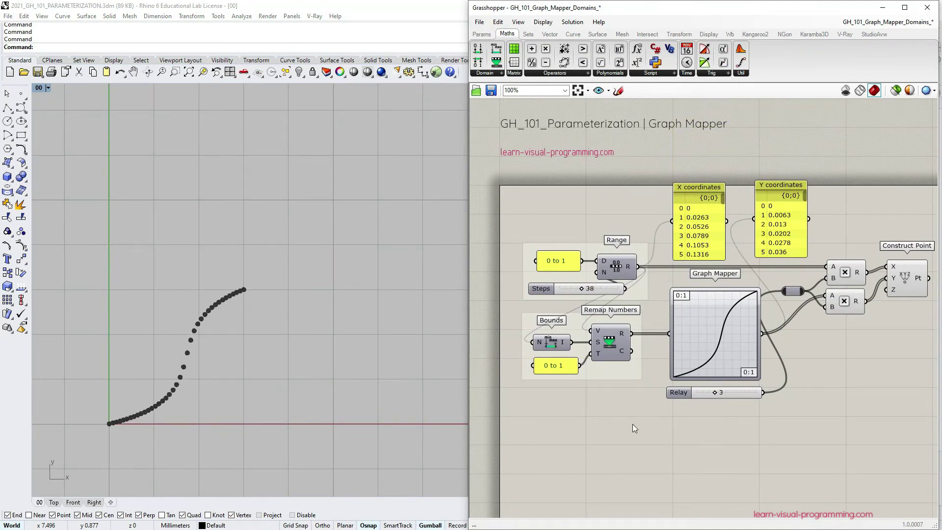
Edit the Range domain panel, entering 1 as its start value
right_drag(364, 289, 309, 334)
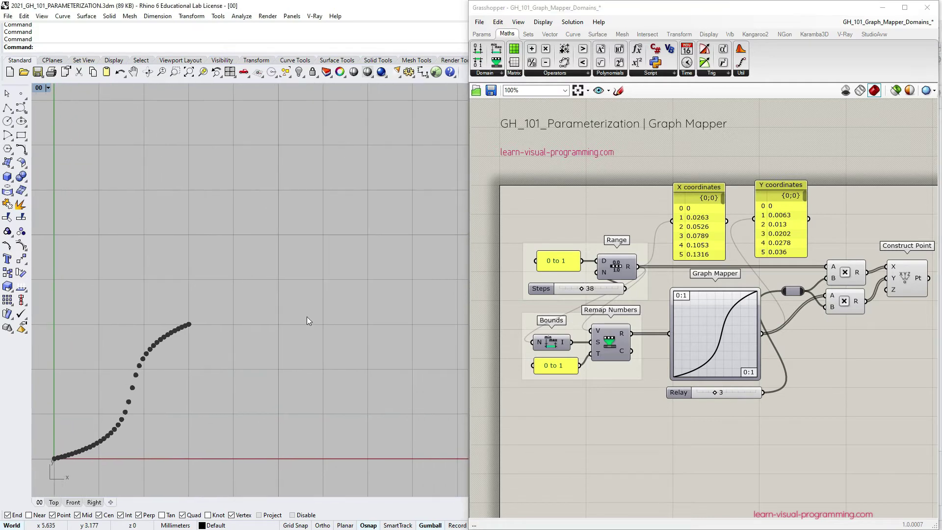
double_click(561, 267)
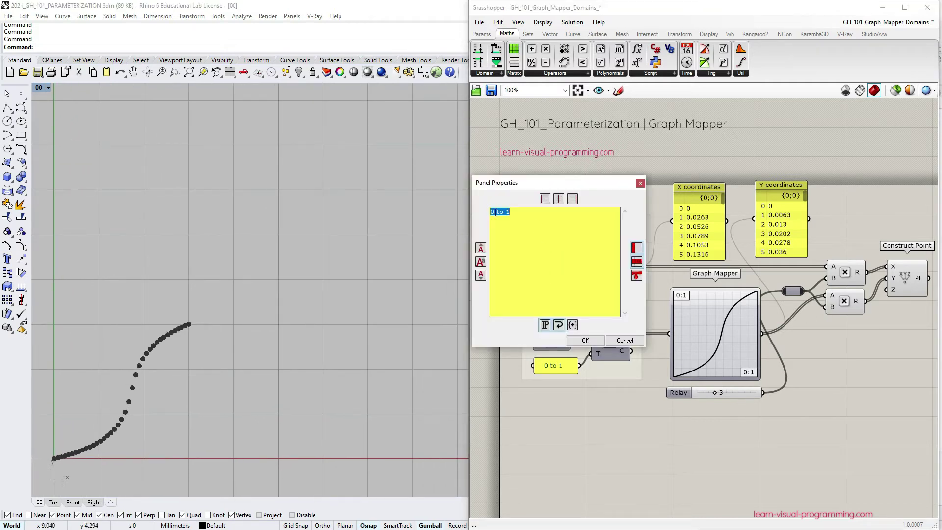
double_click(492, 212)
text(1)
click(509, 212)
click(585, 340)
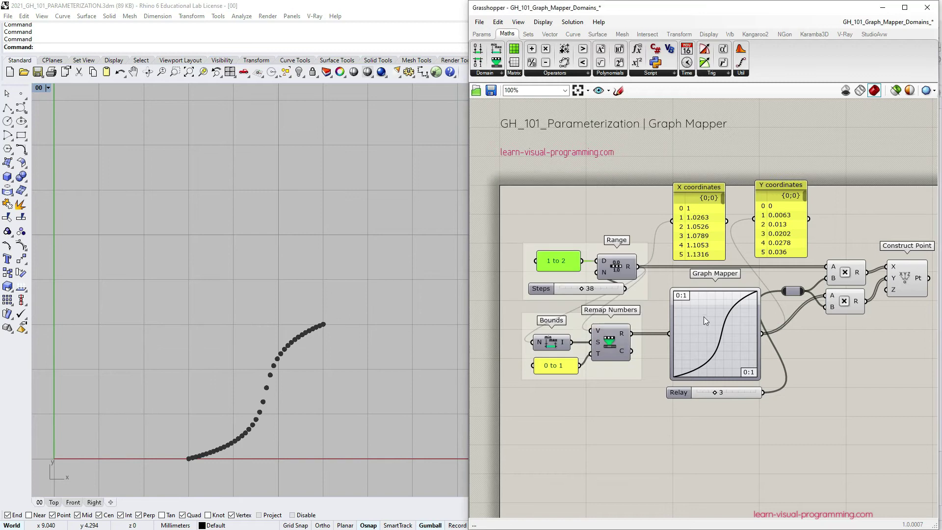
Change the Graph Mapper's Y[0] value to 1 in the Graph Editor
double_click(704, 316)
double_click(659, 278)
text(1)
click(665, 278)
click(790, 387)
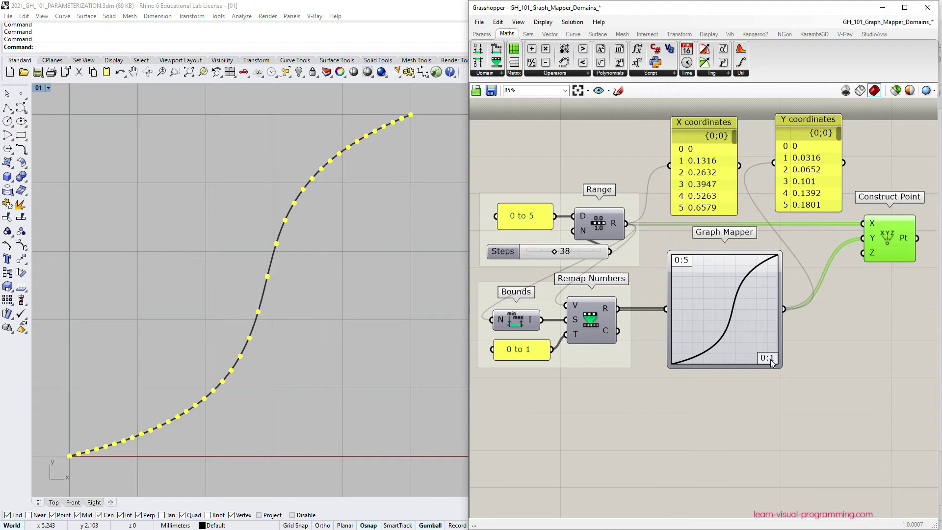
Set the Graph Mapper's X domain to 0:5 in the Graph Editor
double_click(772, 364)
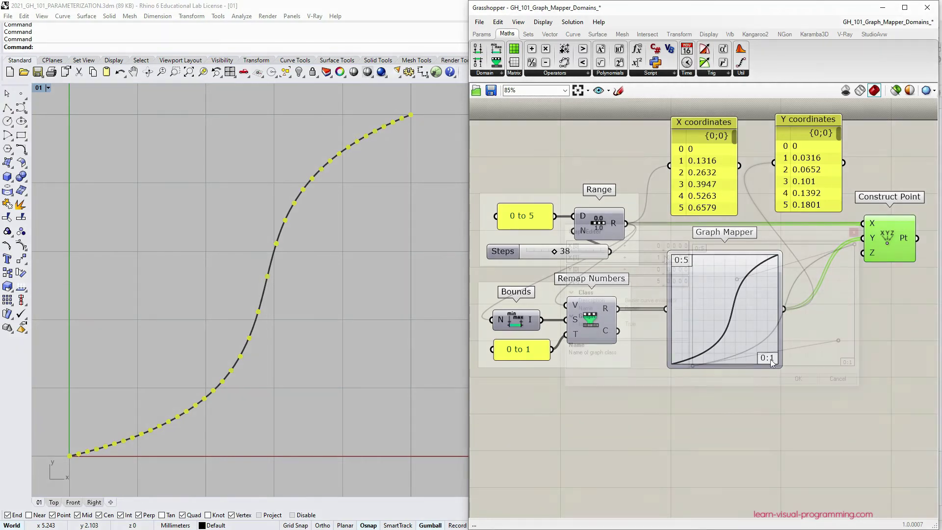
click(810, 381)
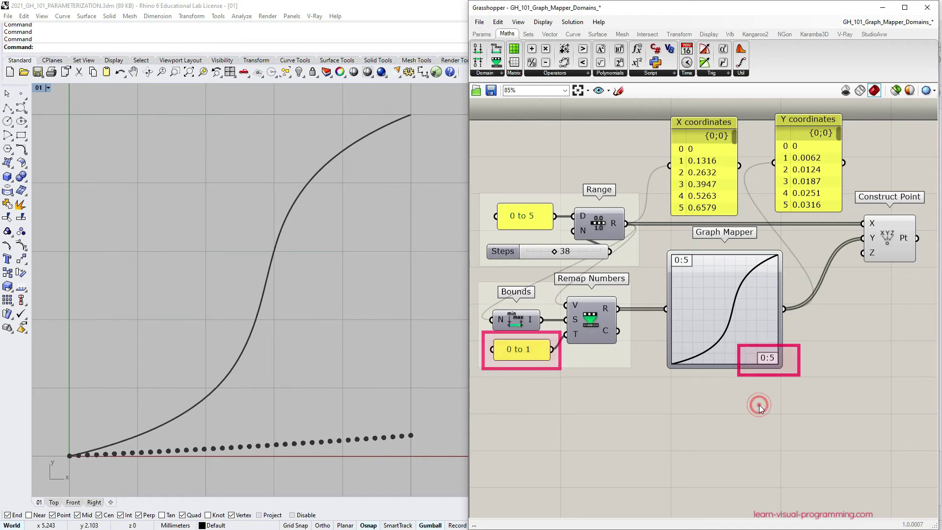
Drag the Steps slider down to 11, leaving twelve points in a low row
drag(554, 252, 534, 253)
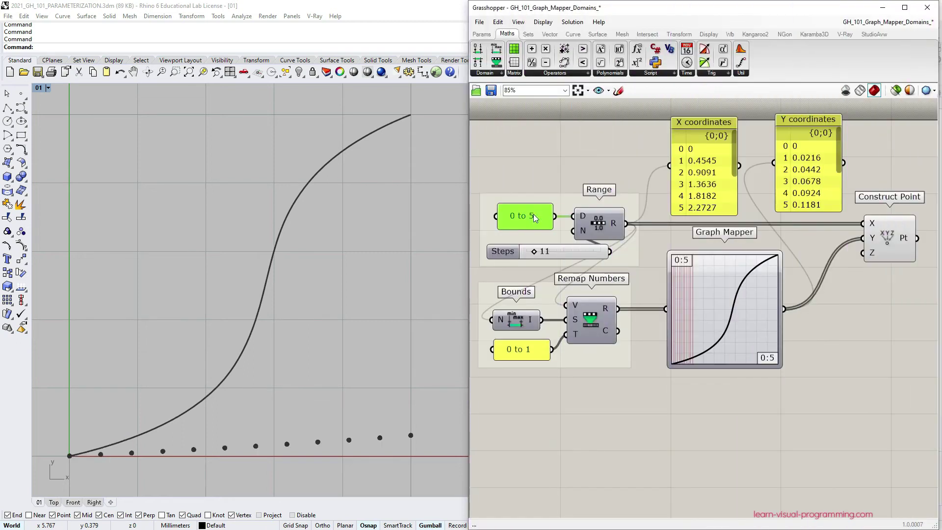
Change the Range domain from 0 to 5 to 0 to 1 and wire Range's output into the Graph Mapper
double_click(535, 218)
double_click(482, 162)
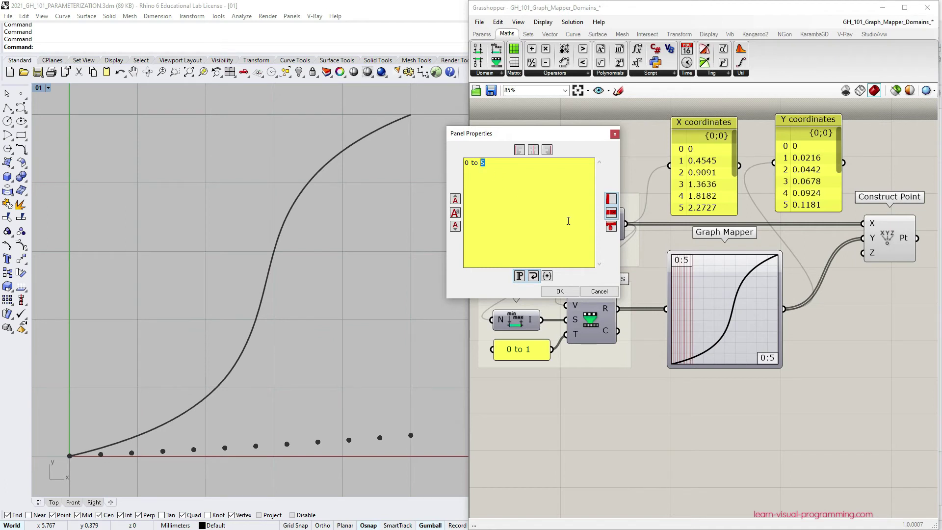
text(1)
click(568, 289)
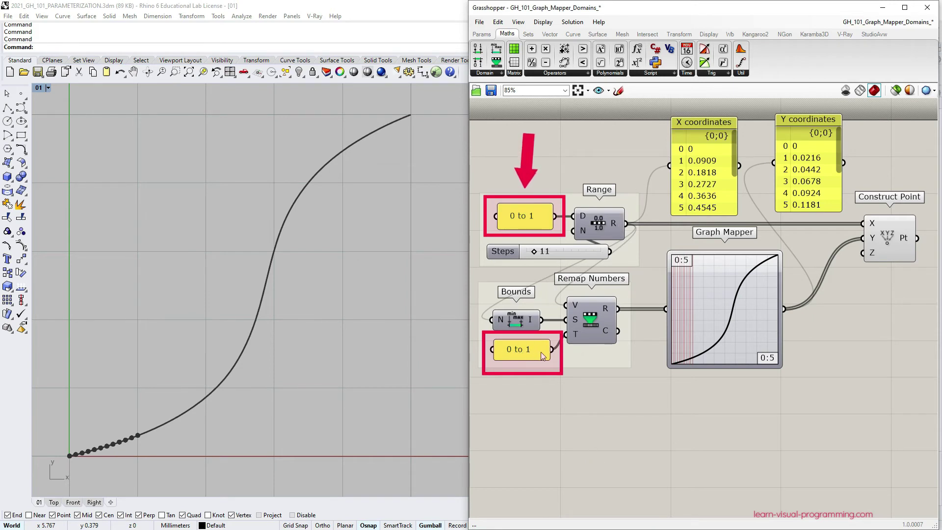
drag(628, 229, 666, 308)
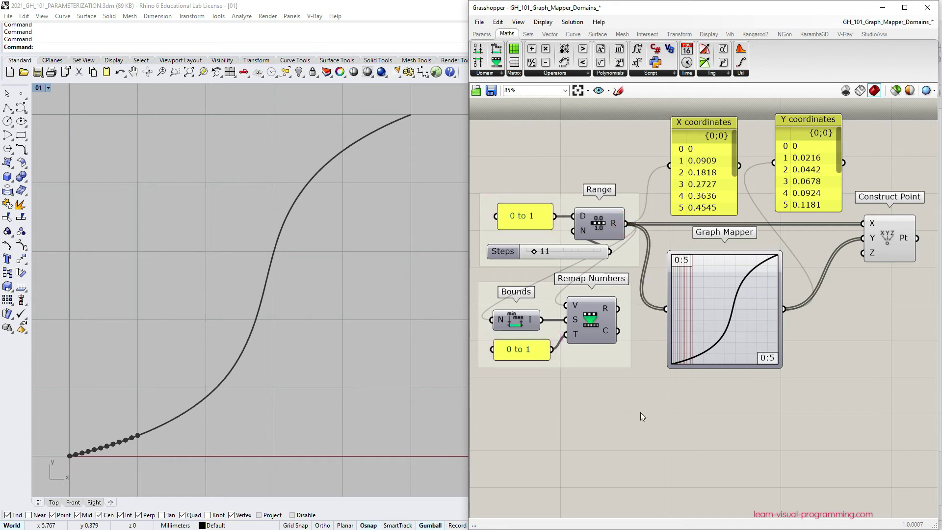
Try a 2 to 3 input domain so points cover only part of the curve, then undo back to 0 to 5
click(898, 238)
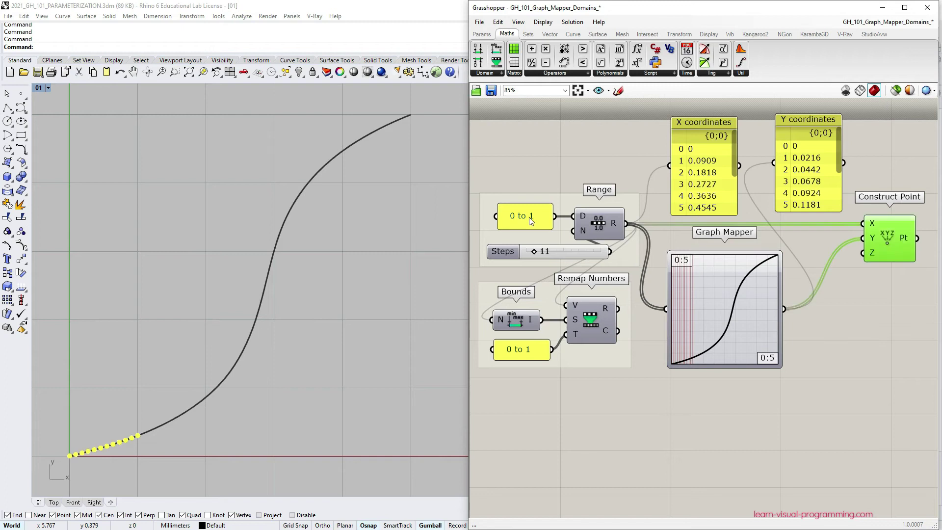
double_click(521, 218)
text(2 to 3)
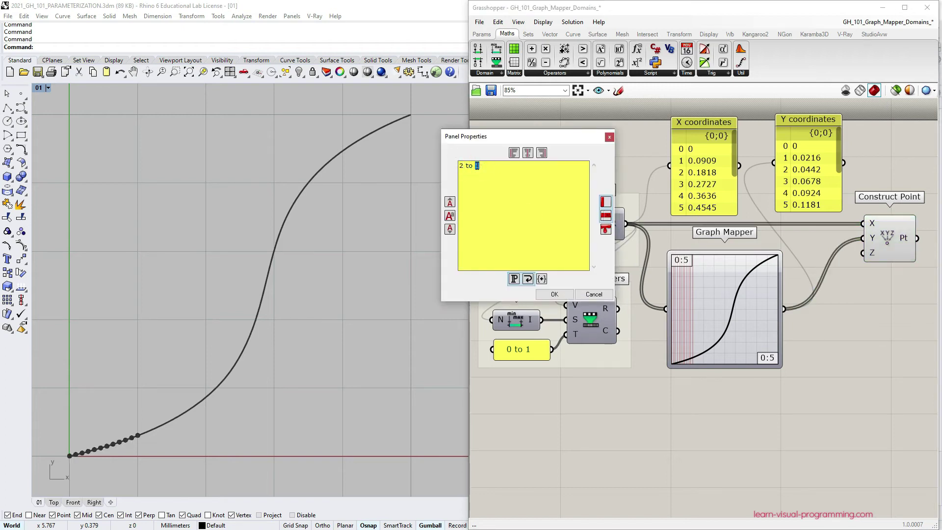
click(555, 295)
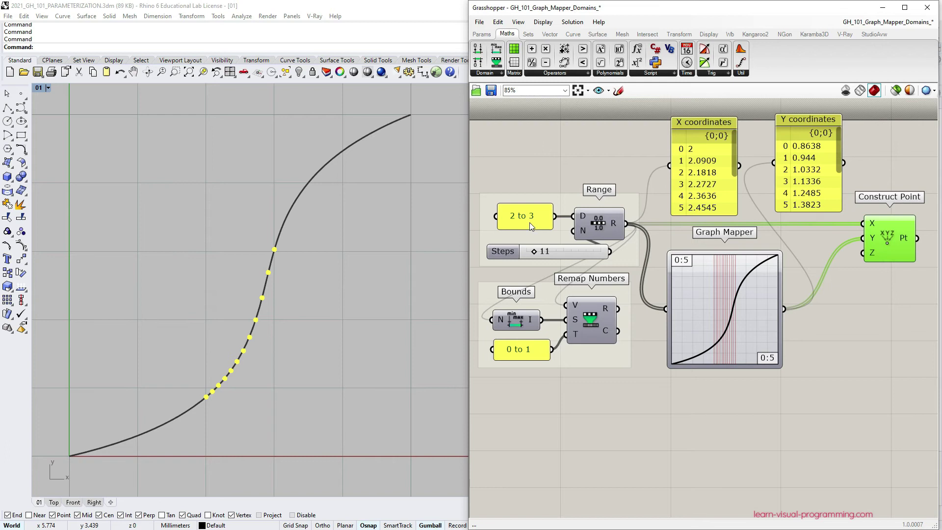
key(ctrl+z)
Change the domain's lower bound to -5, making it -5 to 5
click(532, 221)
double_click(533, 221)
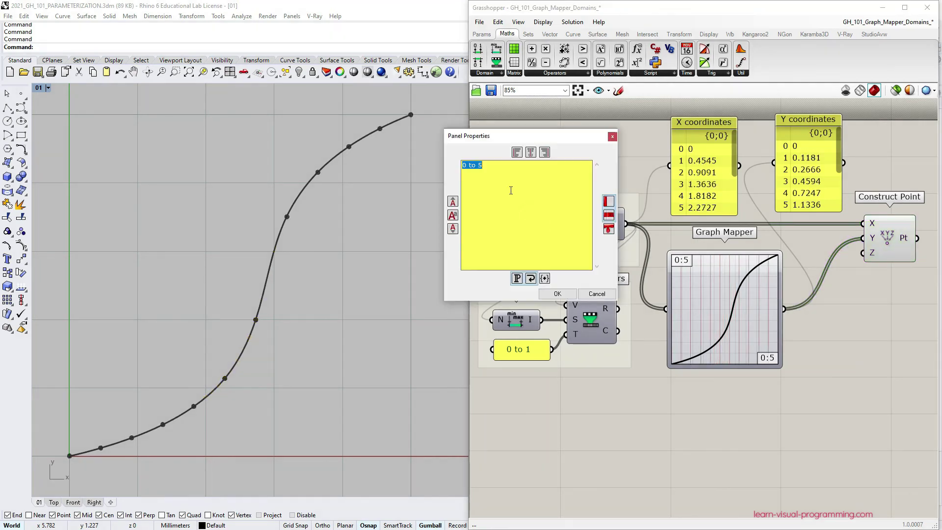
drag(467, 165, 462, 168)
text(-5)
click(564, 296)
click(595, 411)
Raise the domain's upper bound to 10, giving -5 to 10
scroll(308, 311, down, 5)
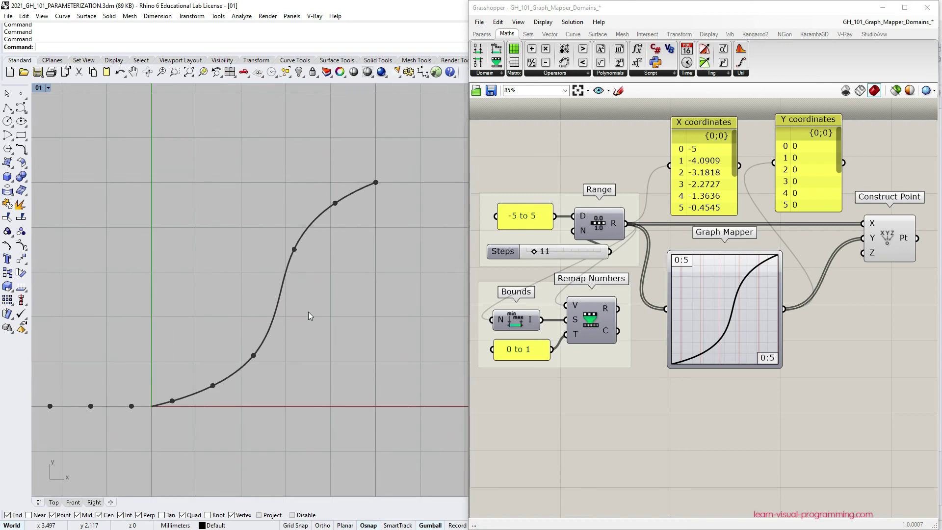
double_click(525, 216)
click(497, 162)
key(BackSpace)
text(10)
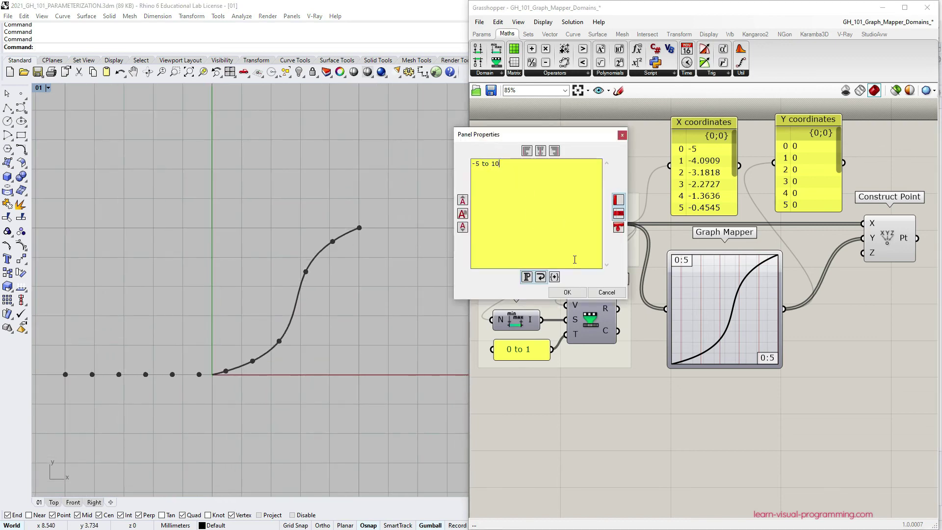
click(570, 293)
scroll(408, 267, down, 3)
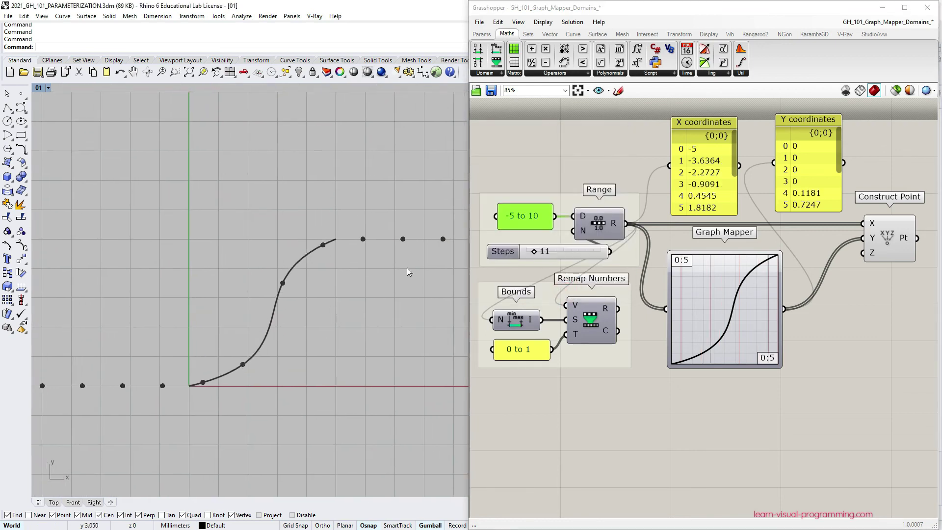
Set the Steps slider to 78 so points run flat beyond both ends of the S-curve
click(534, 252)
drag(534, 253, 585, 252)
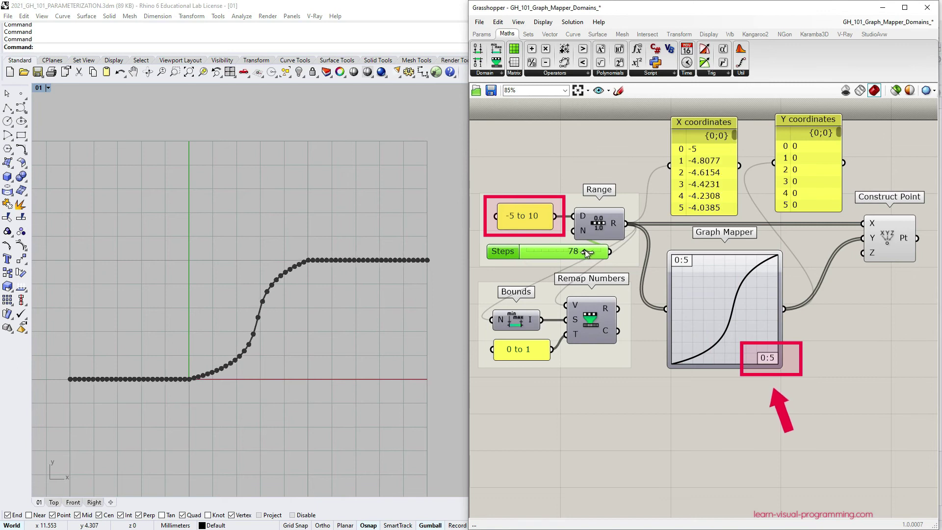
right_drag(306, 259, 300, 265)
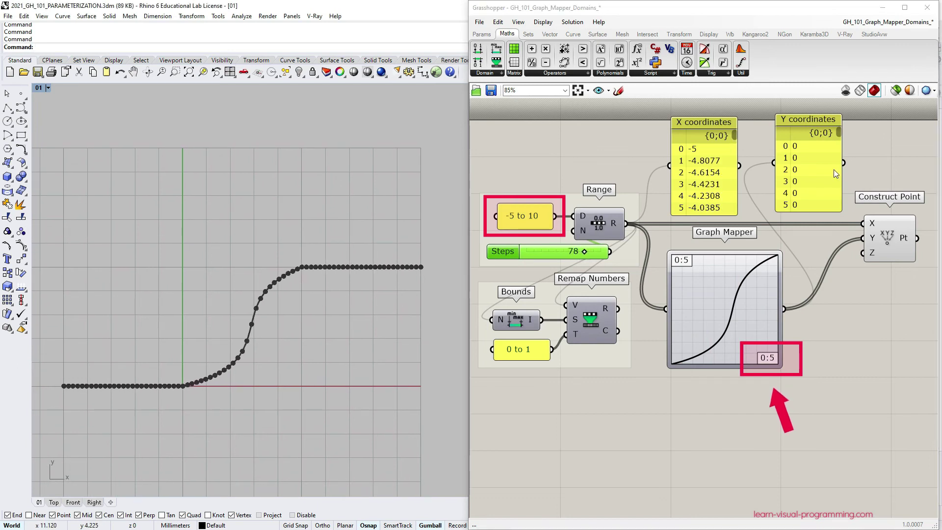
mouse_move(607, 336)
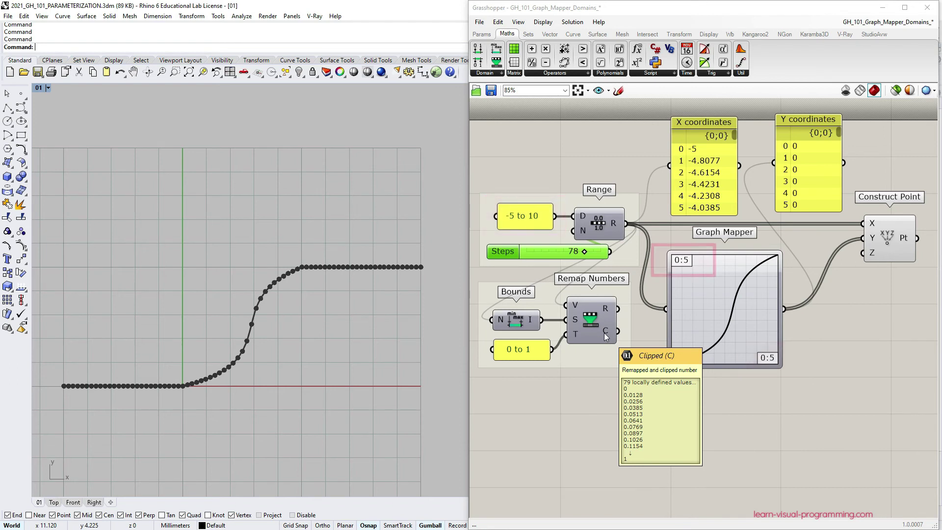
click(717, 393)
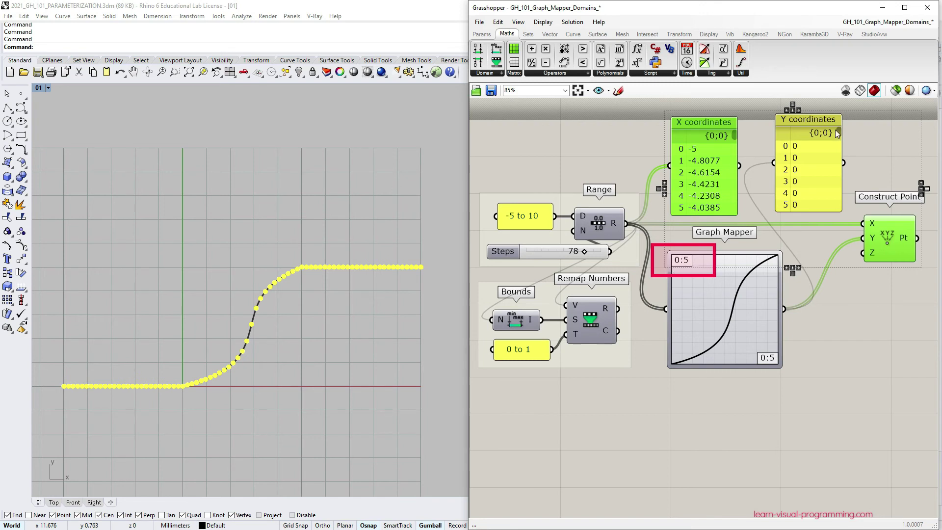
drag(838, 132, 841, 144)
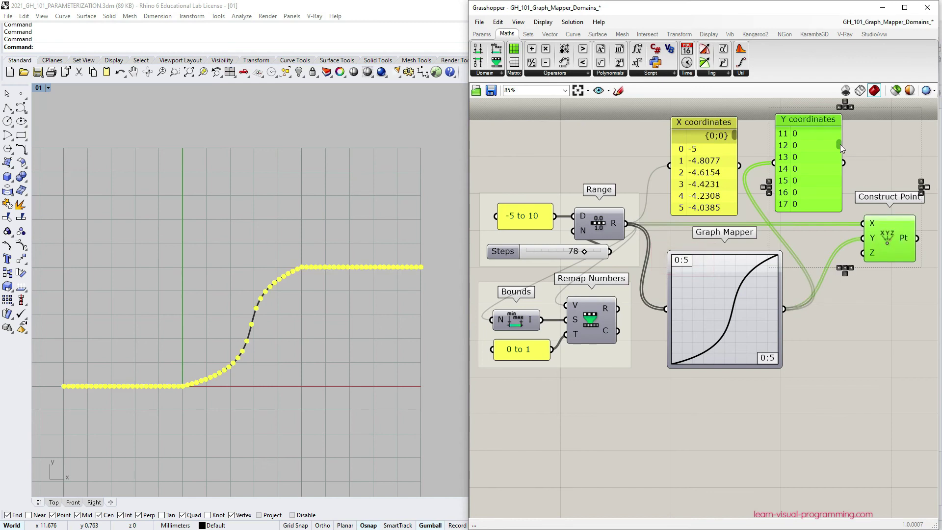
mouse_move(840, 145)
mouse_down()
mouse_move(836, 206)
mouse_move(844, 138)
mouse_up()
Unlock the Graph Mapper, switch it to a Linear graph and move its upper grip
click(862, 344)
right_click(719, 304)
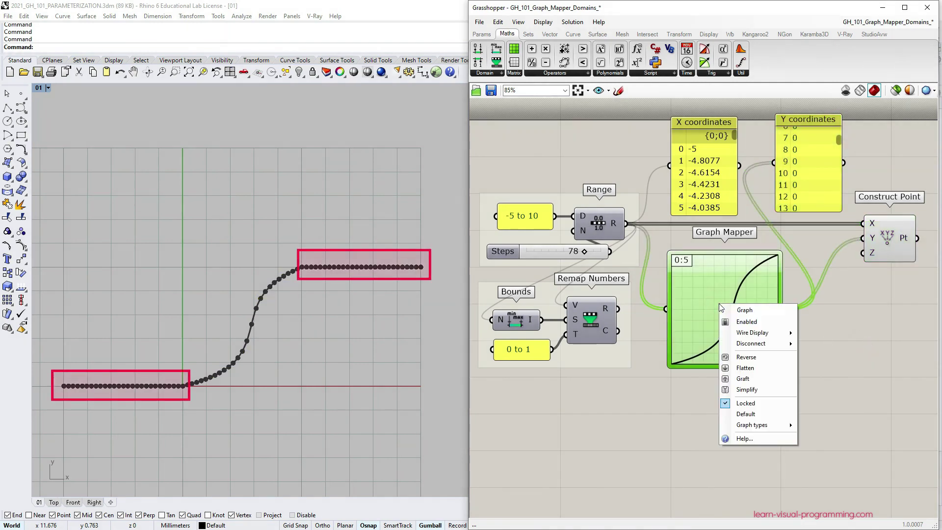
click(745, 402)
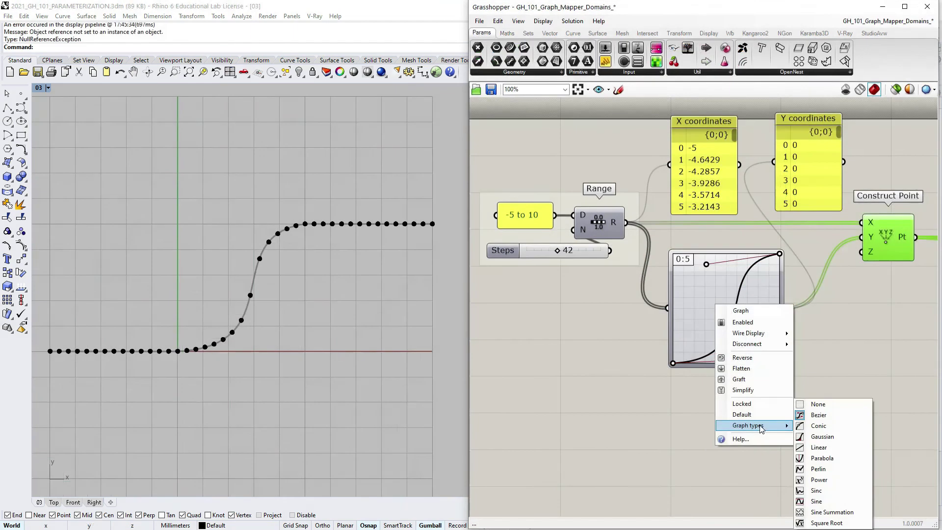
click(821, 447)
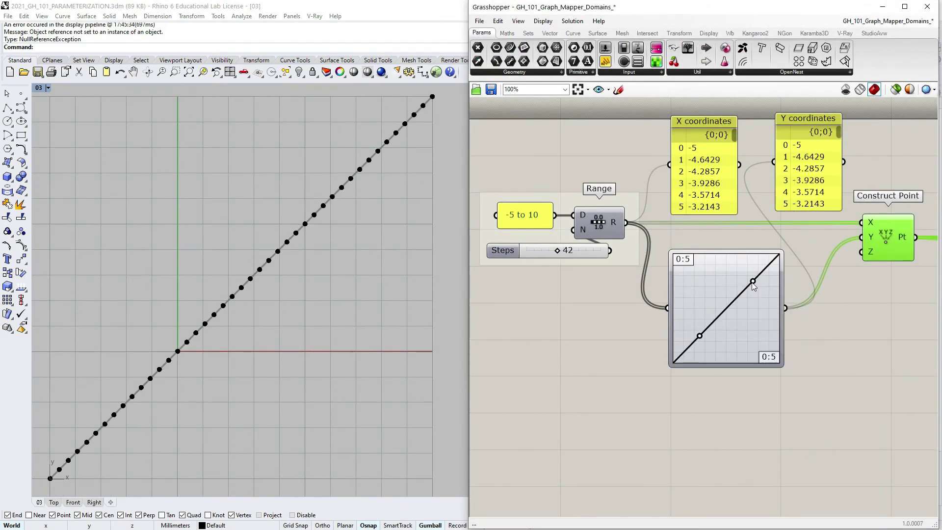
drag(752, 282, 743, 303)
Change the graph type to Parabola and reshape it by dragging a grip
right_click(731, 322)
mouse_move(785, 443)
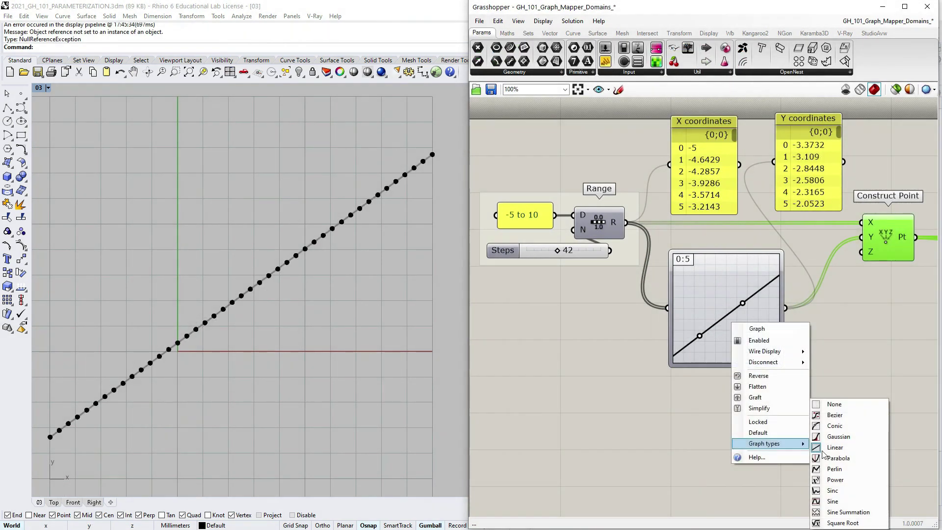
click(826, 458)
mouse_move(770, 337)
mouse_down()
mouse_move(756, 343)
mouse_move(771, 356)
mouse_move(772, 299)
mouse_move(778, 353)
mouse_move(779, 326)
mouse_up()
Switch to a Sine graph, raise the steps to 75 and lower the sine arch's peak
right_click(739, 332)
mouse_move(804, 464)
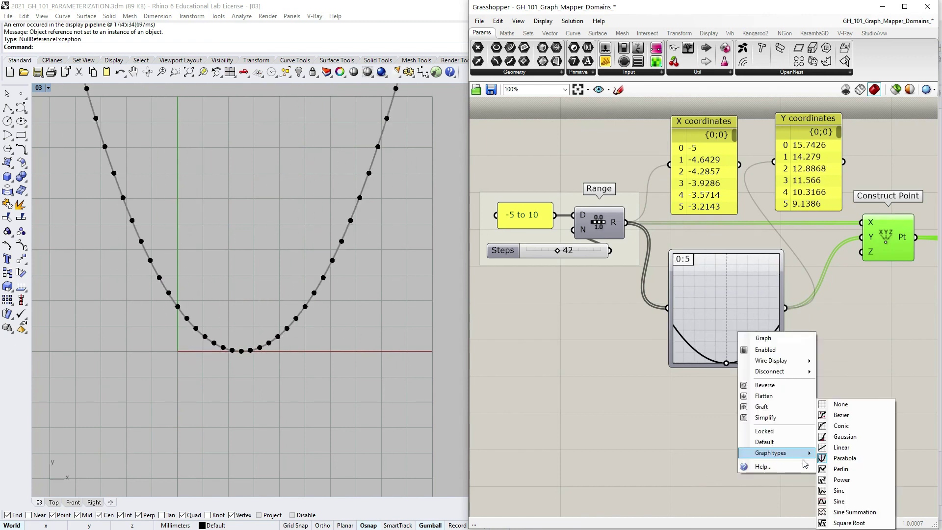
click(842, 501)
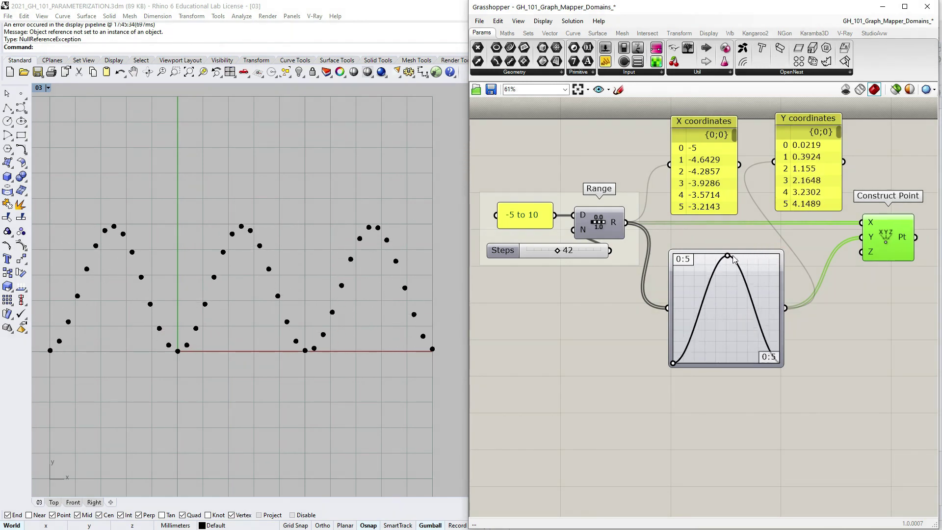
drag(557, 251, 583, 251)
drag(732, 256, 779, 254)
Switch to a Sinc graph and drag both grips into a broad wave
right_click(722, 296)
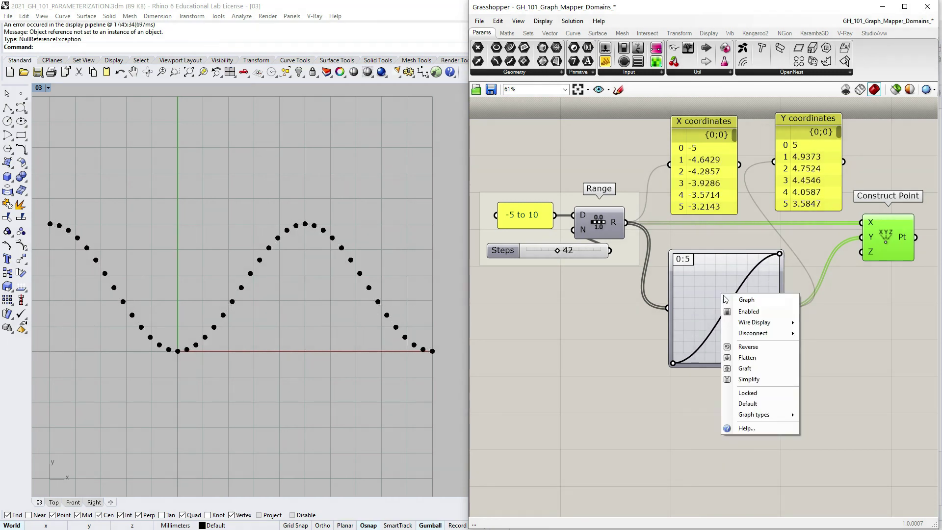
mouse_move(774, 417)
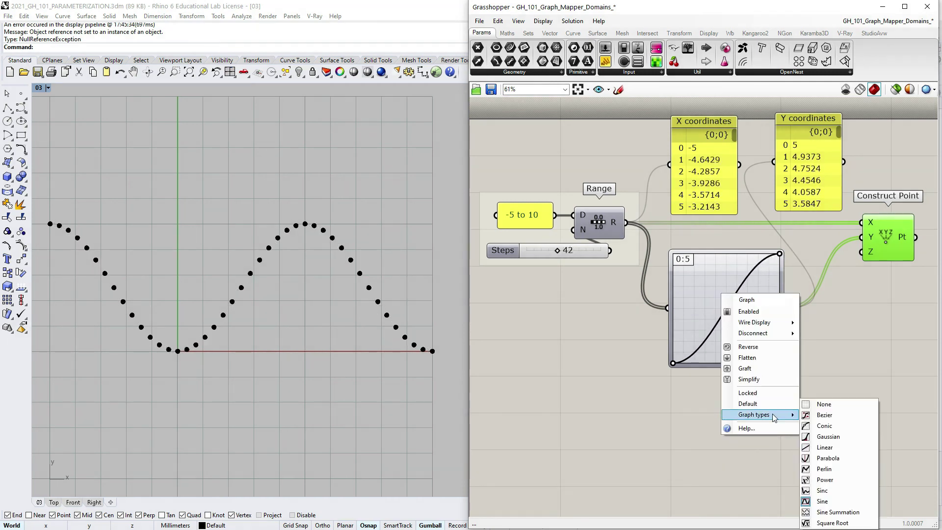
click(836, 490)
mouse_move(726, 280)
mouse_down()
mouse_move(718, 275)
mouse_move(720, 311)
mouse_move(709, 283)
mouse_up()
mouse_move(738, 327)
mouse_down()
mouse_move(749, 316)
mouse_move(740, 340)
mouse_up()
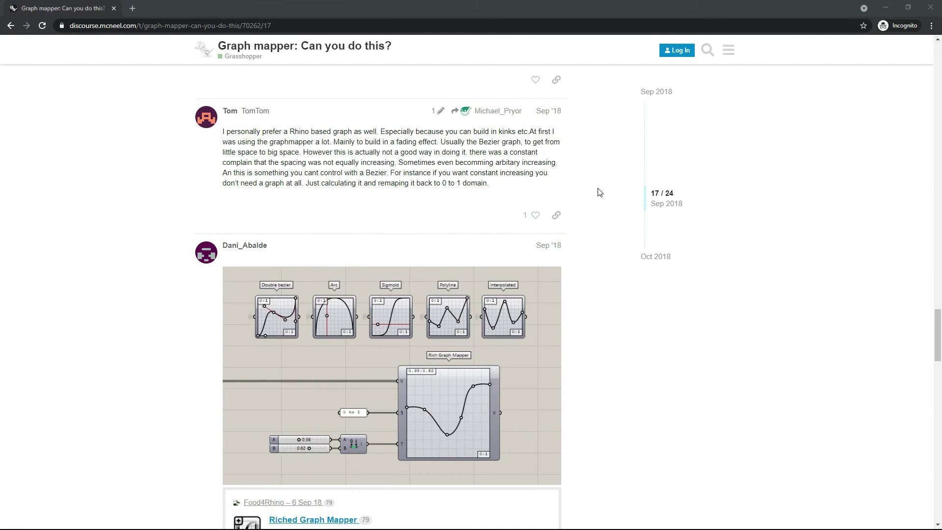
scroll(601, 196, down, 3)
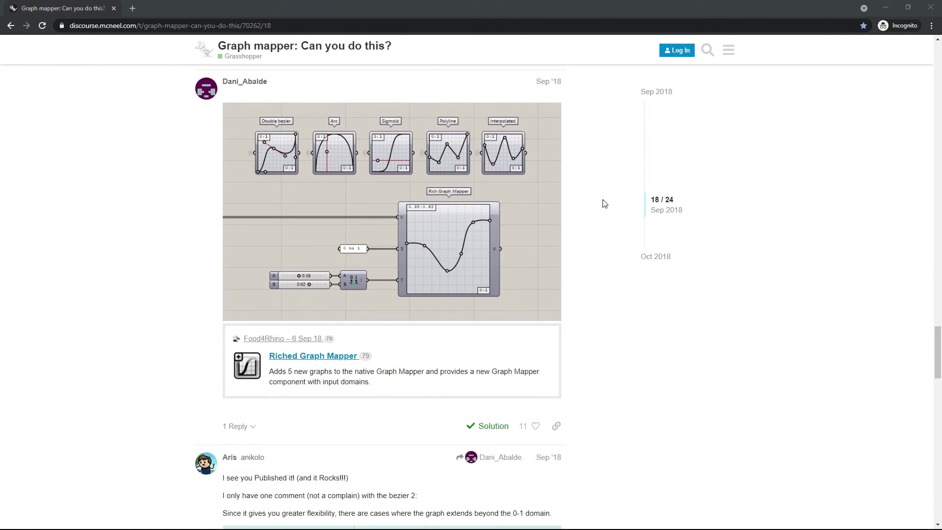
scroll(605, 207, down, 4)
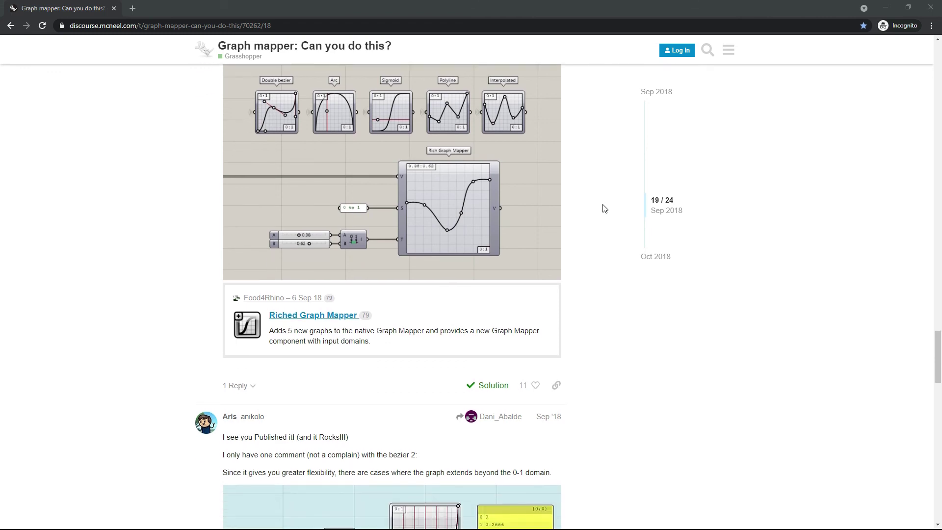
scroll(605, 208, down, 2)
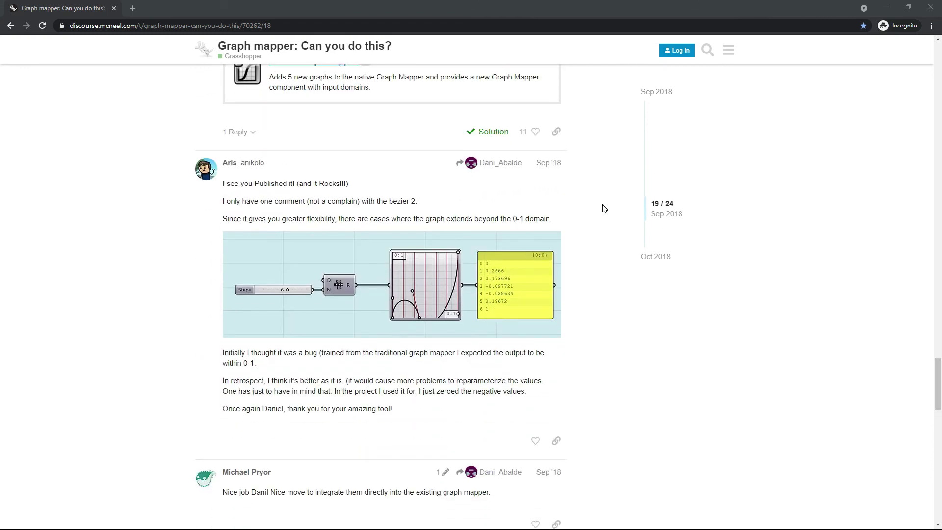
scroll(603, 210, up, 6)
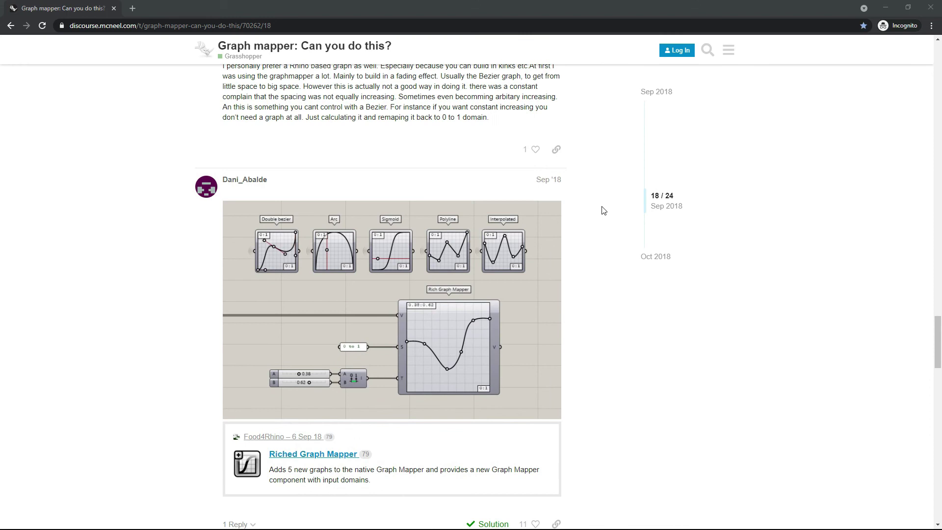